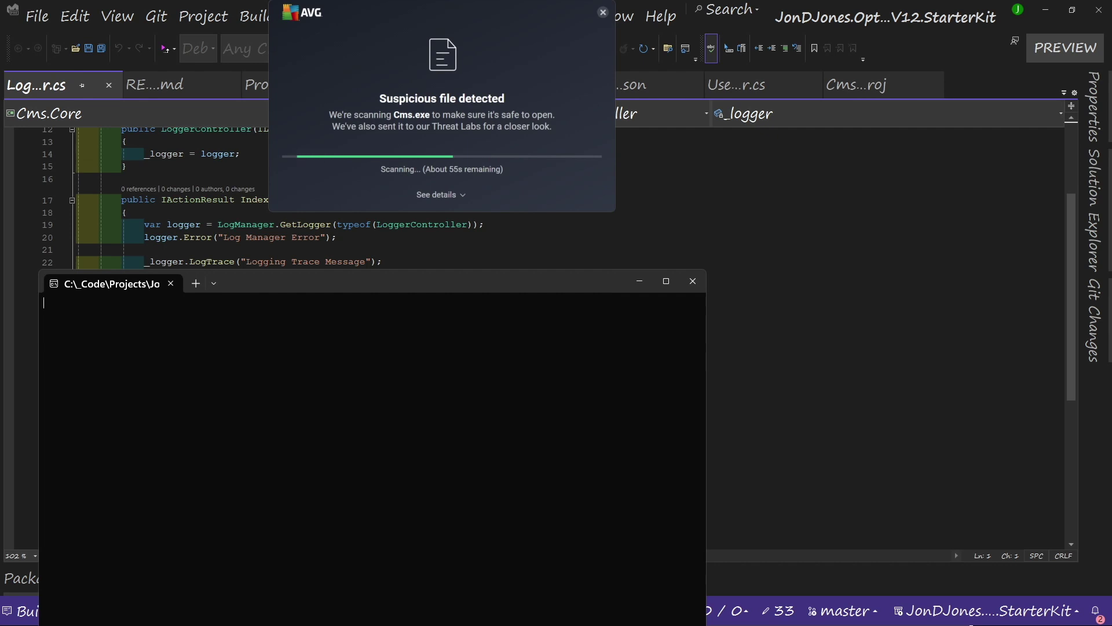
pyautogui.moveTo(697, 217); pyautogui.dragTo(836, 262)
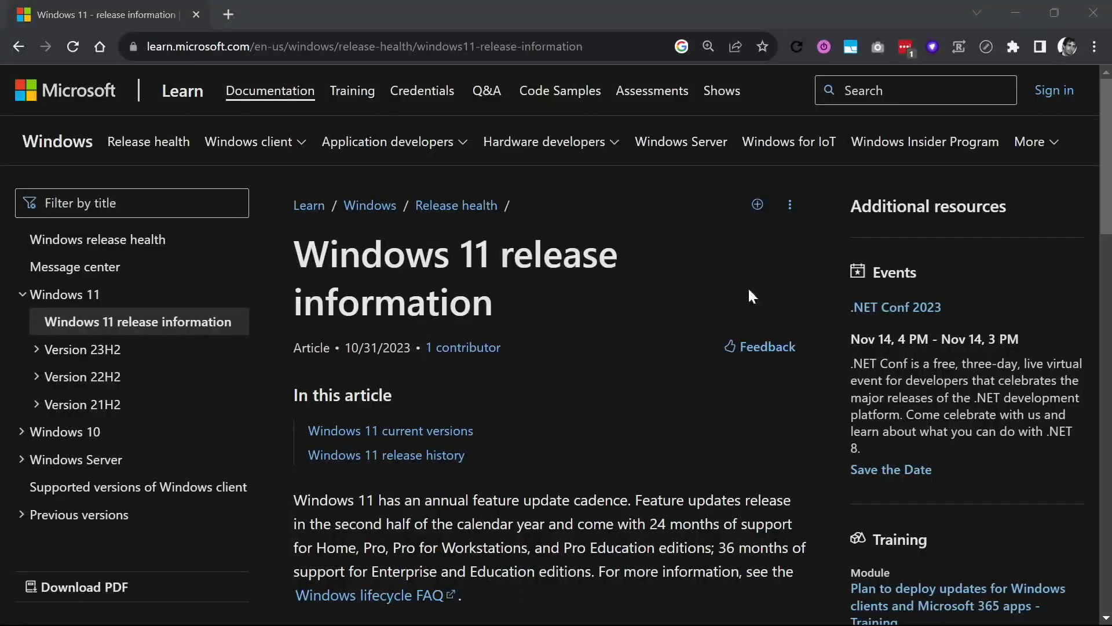
# Read through the Windows 11 release information article on Microsoft Learn.
pyautogui.scroll(-13, 496, 267)
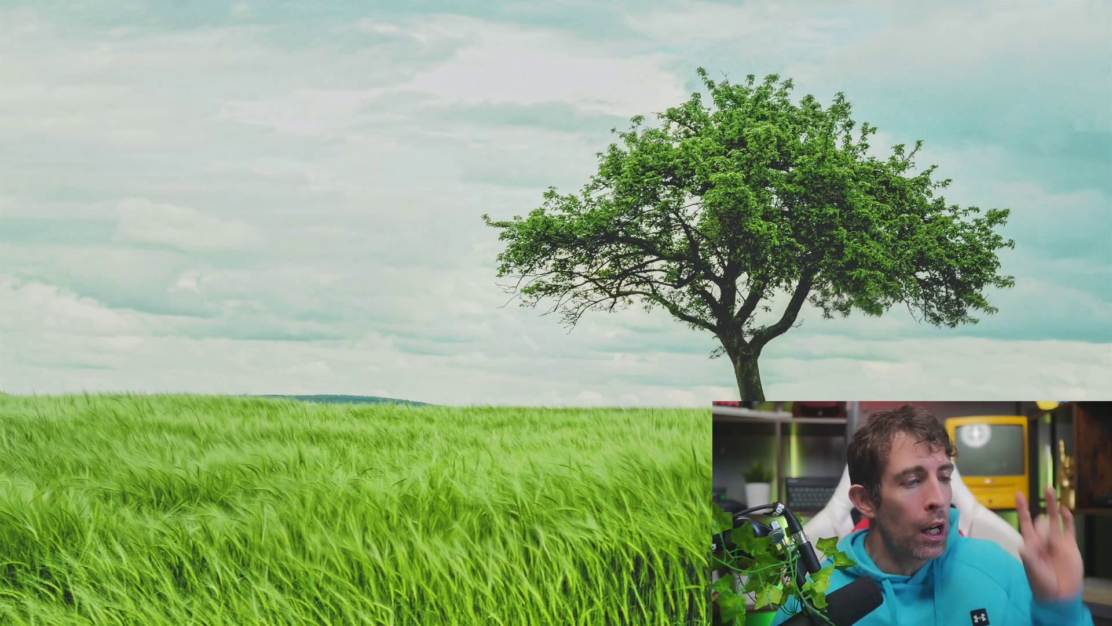
# Open Windows search and read the Microsoft Learn article on enabling a device for development.
pyautogui.moveTo(146, 620)
pyautogui.click(43, 611)
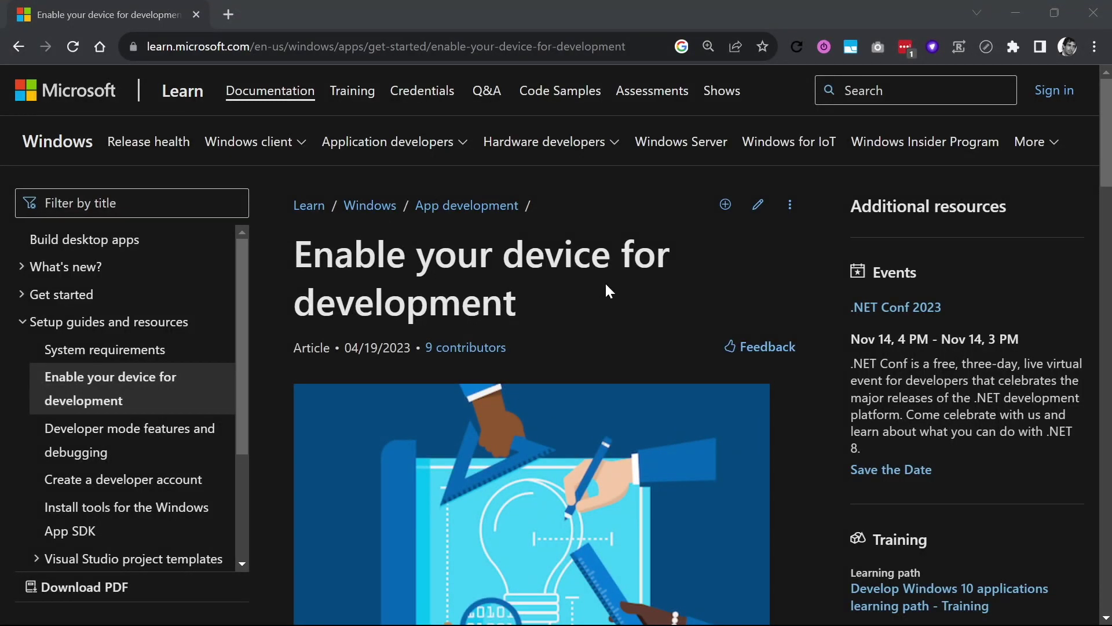
pyautogui.scroll(-7, 609, 291)
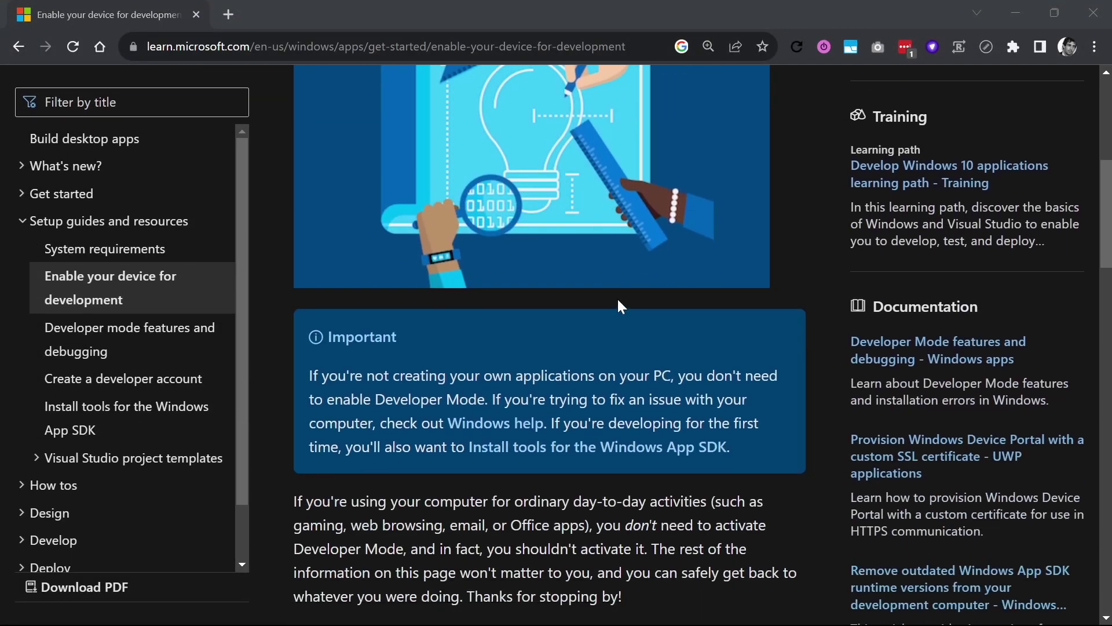
pyautogui.scroll(-2, 617, 297)
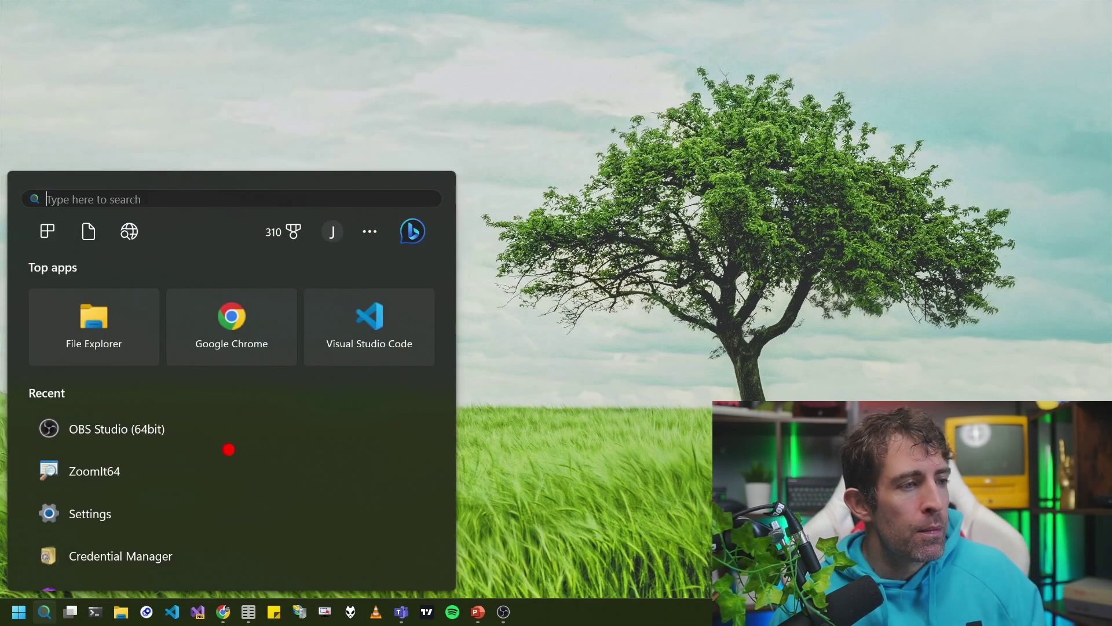
pyautogui.moveTo(204, 594); pyautogui.dragTo(204, 417)
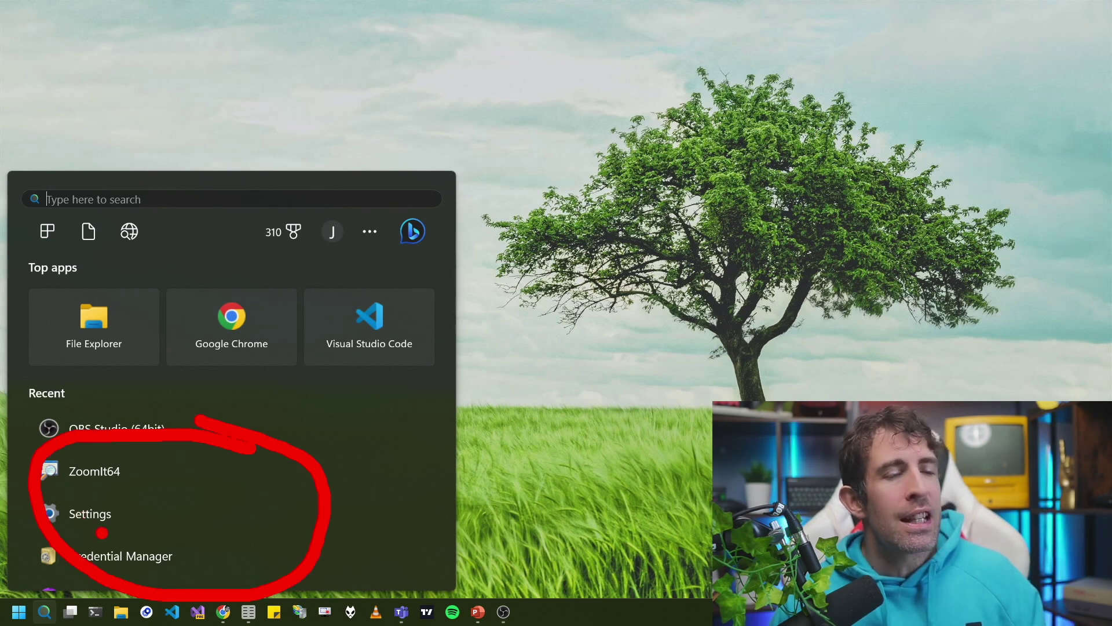
pyautogui.press('Escape')
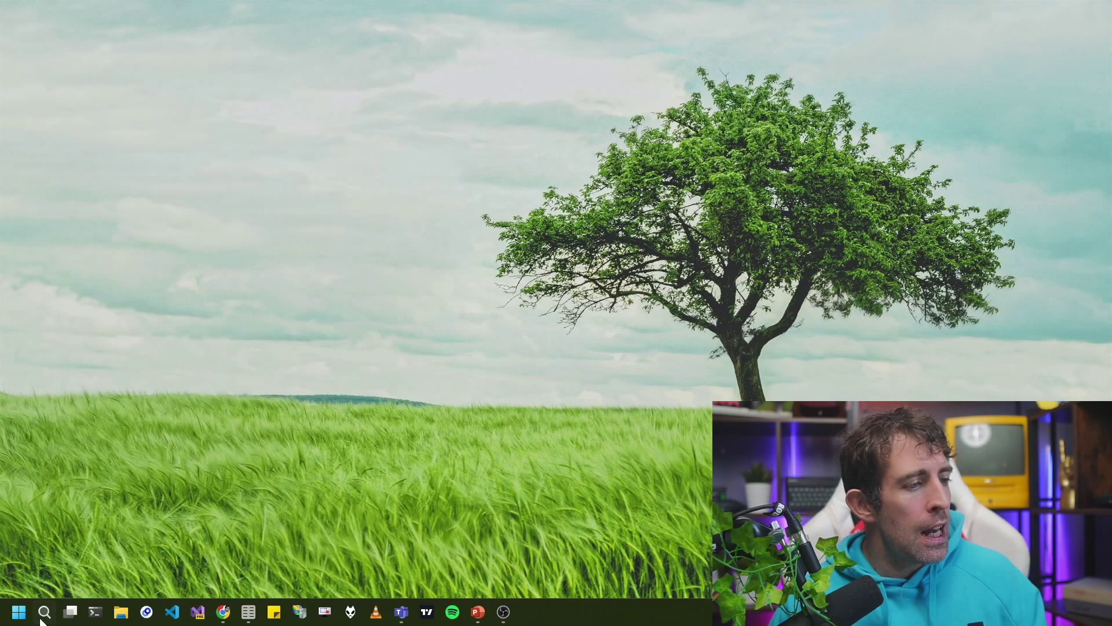
# Open the Windows Settings app from the recent entries in Windows search.
pyautogui.click(44, 612)
pyautogui.click(273, 516)
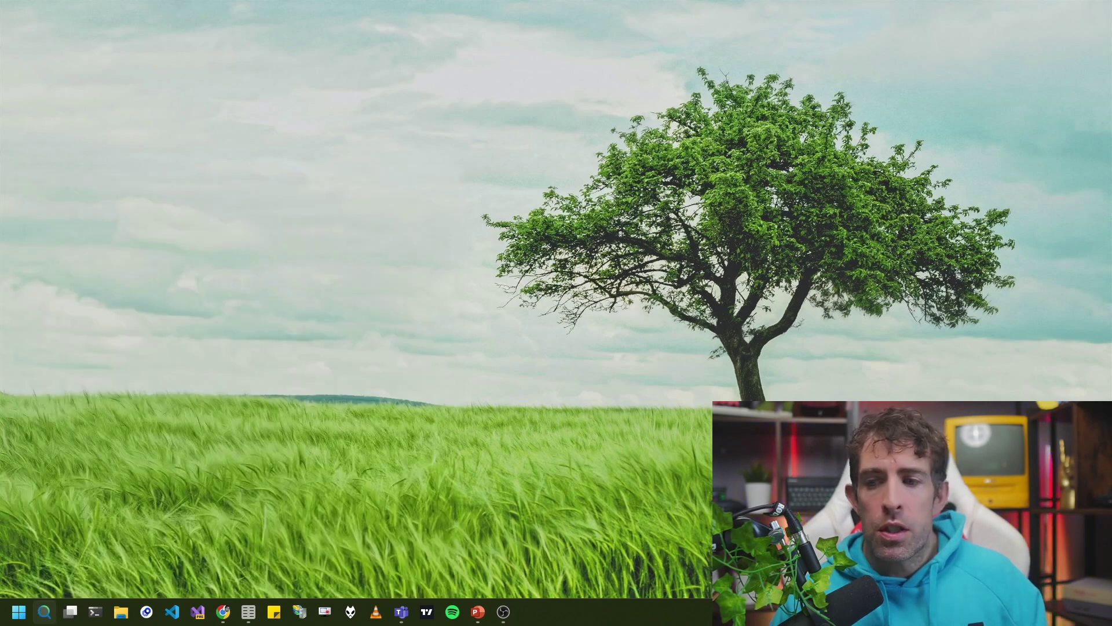
pyautogui.click(466, 276)
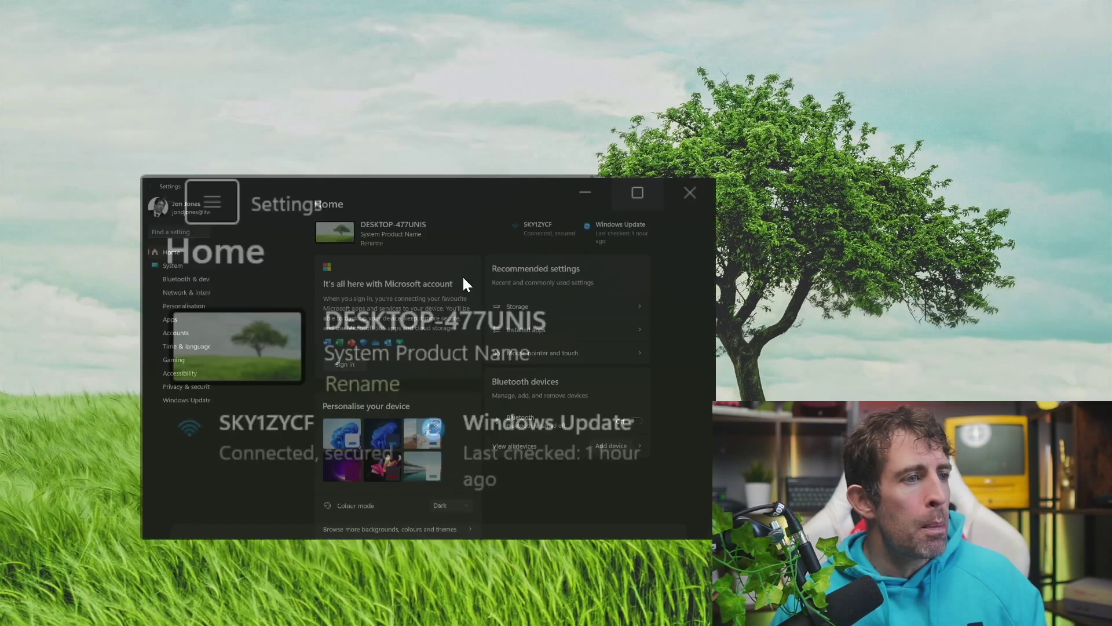
# Open the For developers page in the System settings.
pyautogui.hotkey('ctrl', '2')
pyautogui.moveTo(24, 122); pyautogui.dragTo(53, 117)
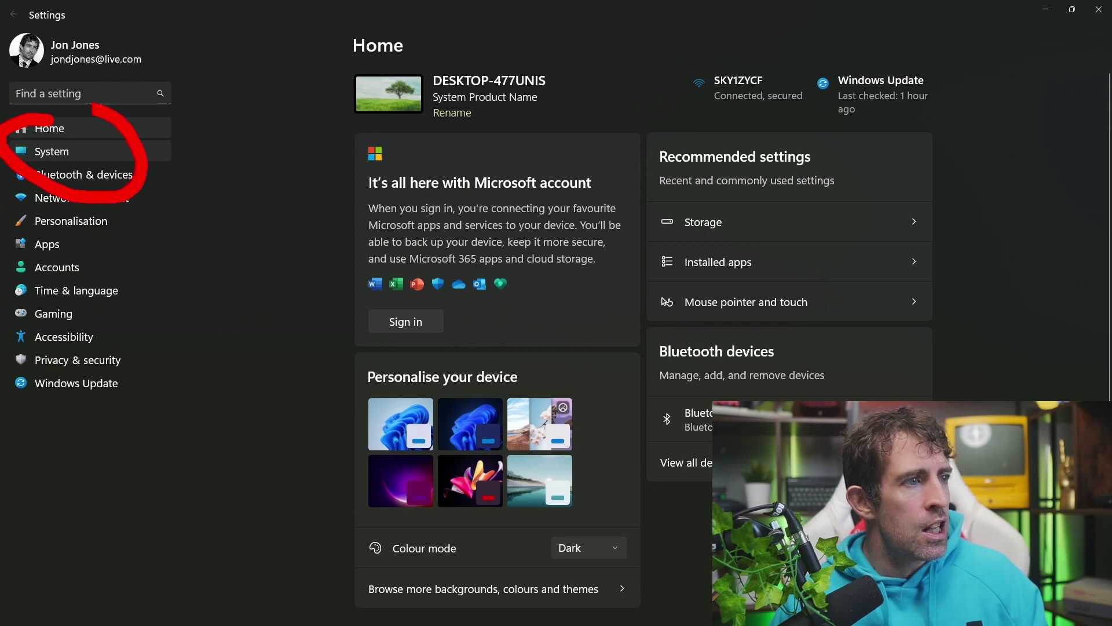
pyautogui.press('Escape')
pyautogui.click(92, 150)
pyautogui.scroll(-2, 626, 316)
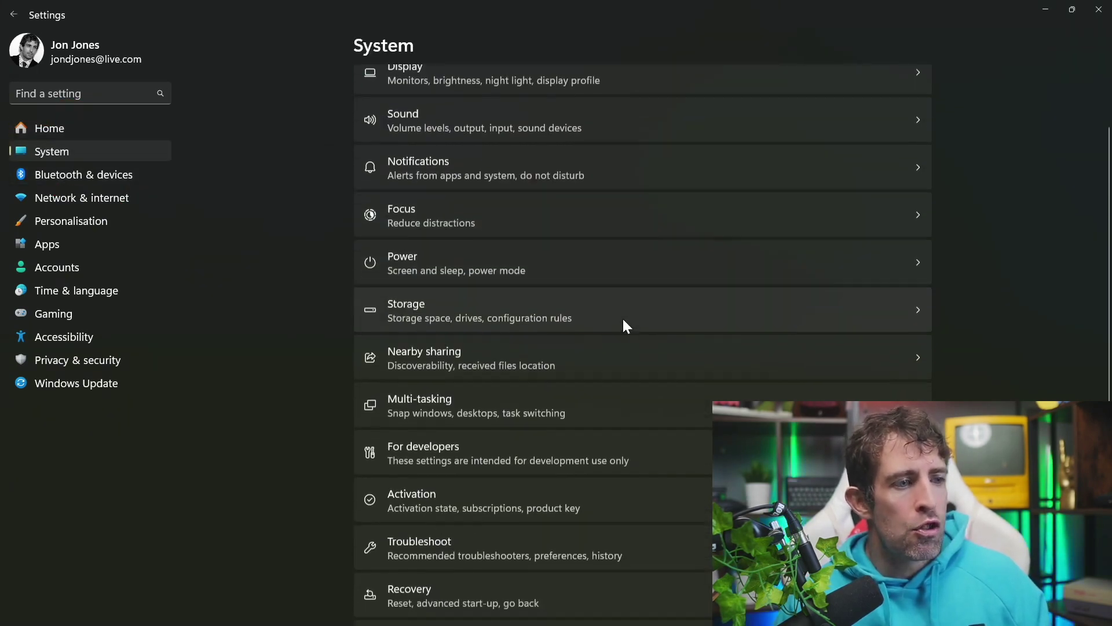
pyautogui.scroll(-3, 623, 320)
pyautogui.hotkey('ctrl', '2')
pyautogui.moveTo(452, 213)
pyautogui.mouseDown()
pyautogui.moveTo(406, 215)
pyautogui.moveTo(452, 321)
pyautogui.moveTo(944, 284)
pyautogui.moveTo(474, 208)
pyautogui.mouseUp()
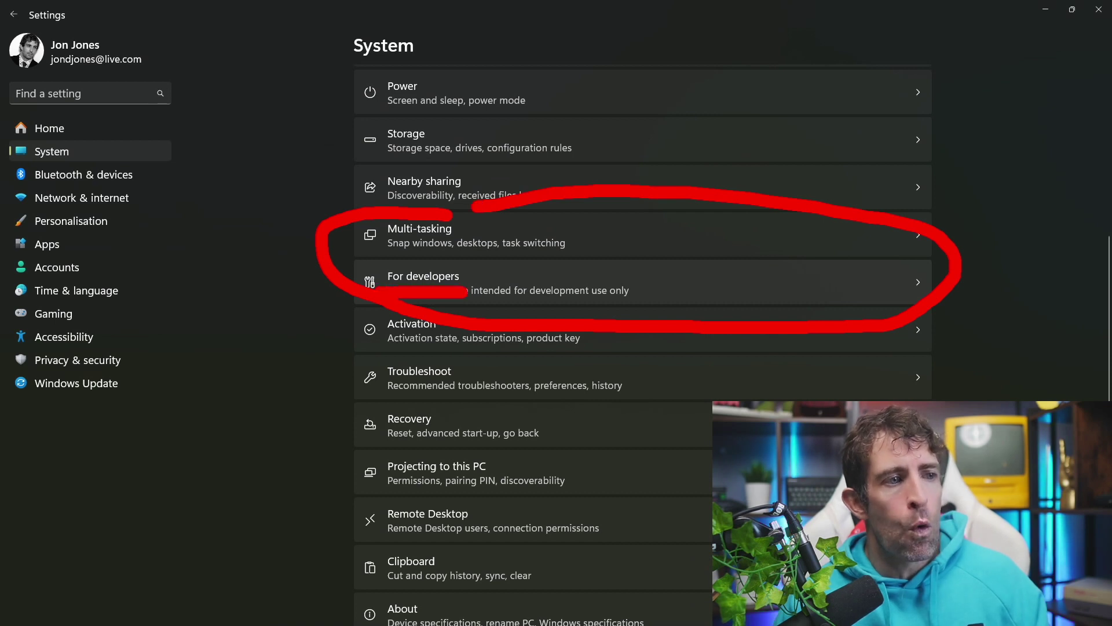
pyautogui.press('Escape')
pyautogui.click(474, 284)
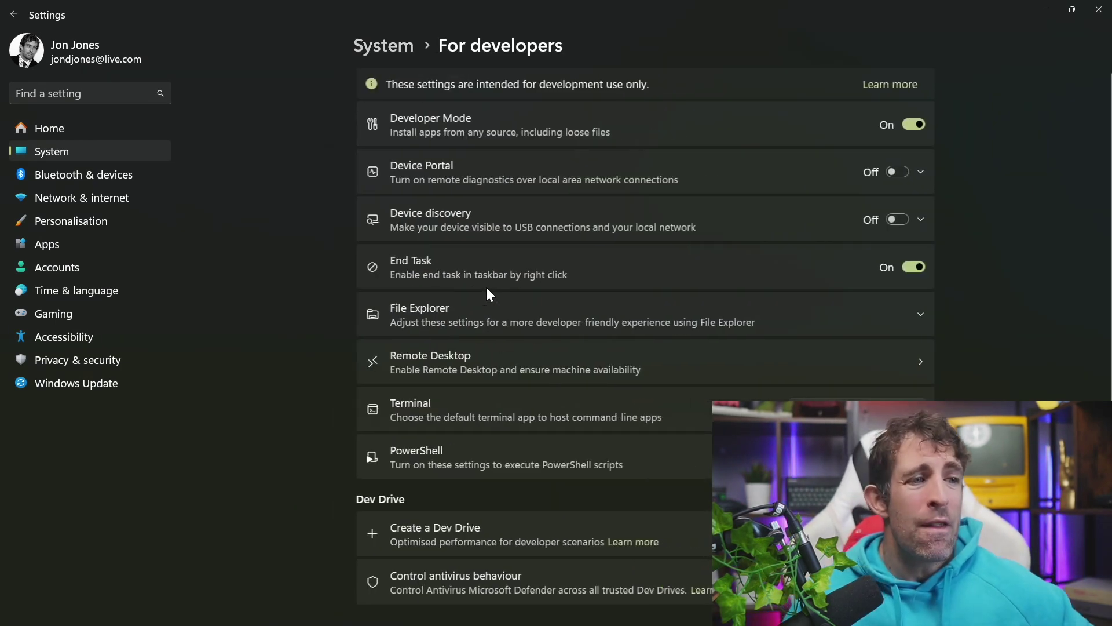
# Check the Developer Mode switch and the device options listed beneath it.
pyautogui.hotkey('ctrl', '2')
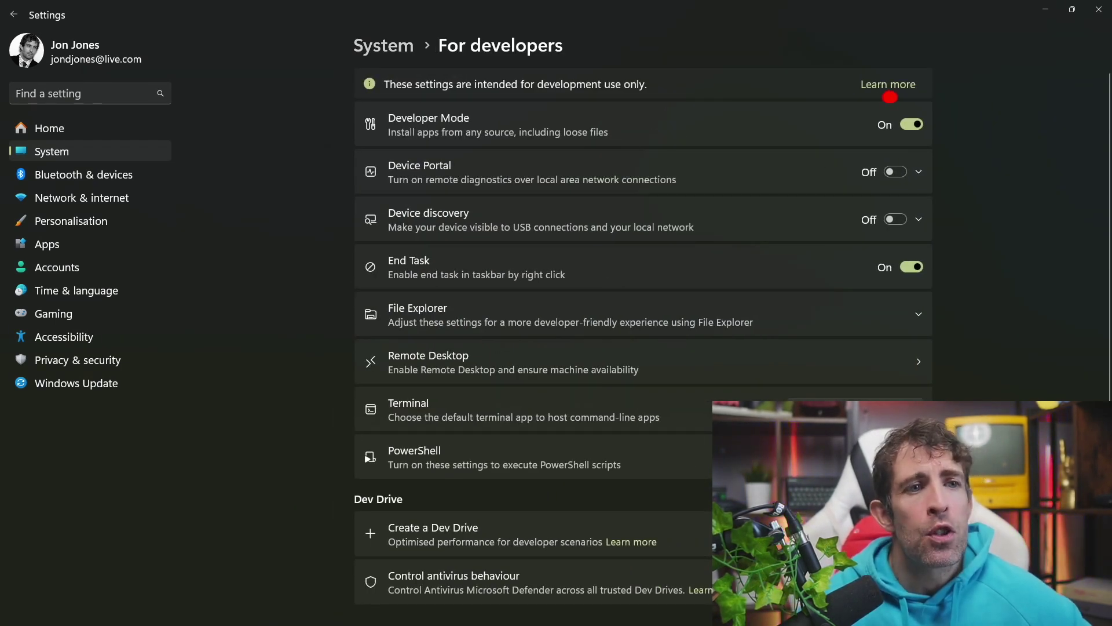
pyautogui.moveTo(895, 97); pyautogui.dragTo(816, 135)
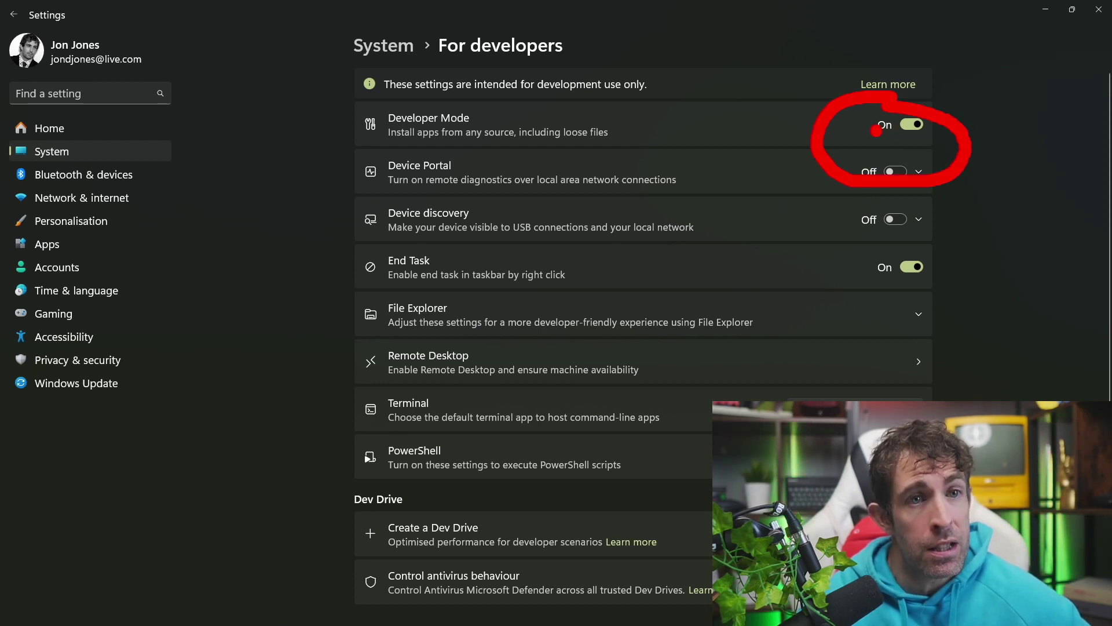
pyautogui.press('Escape')
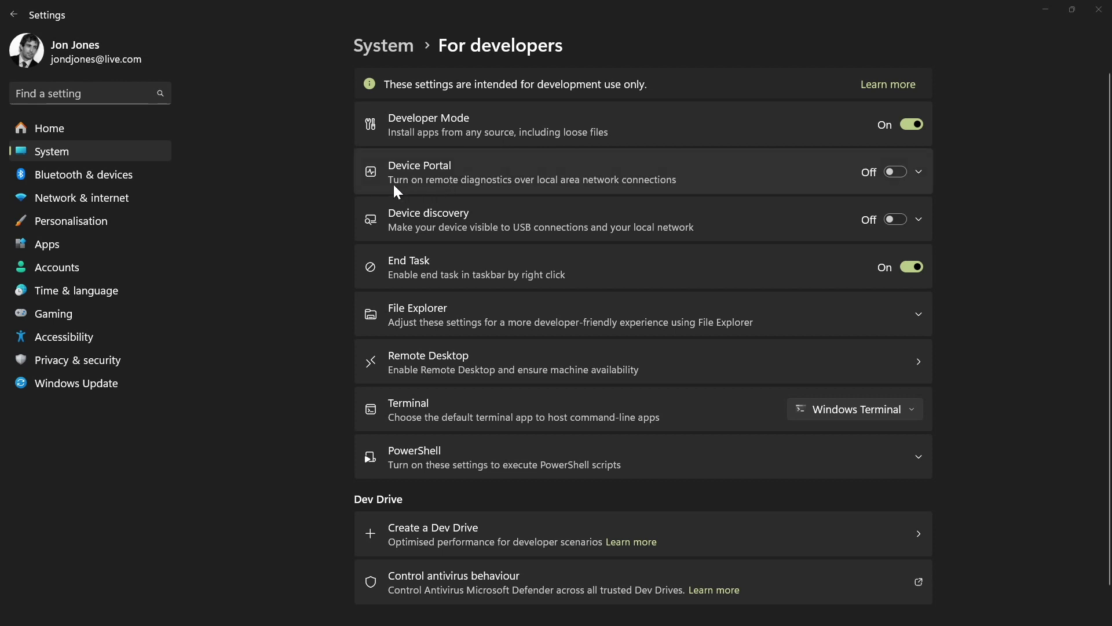
pyautogui.hotkey('ctrl', '2')
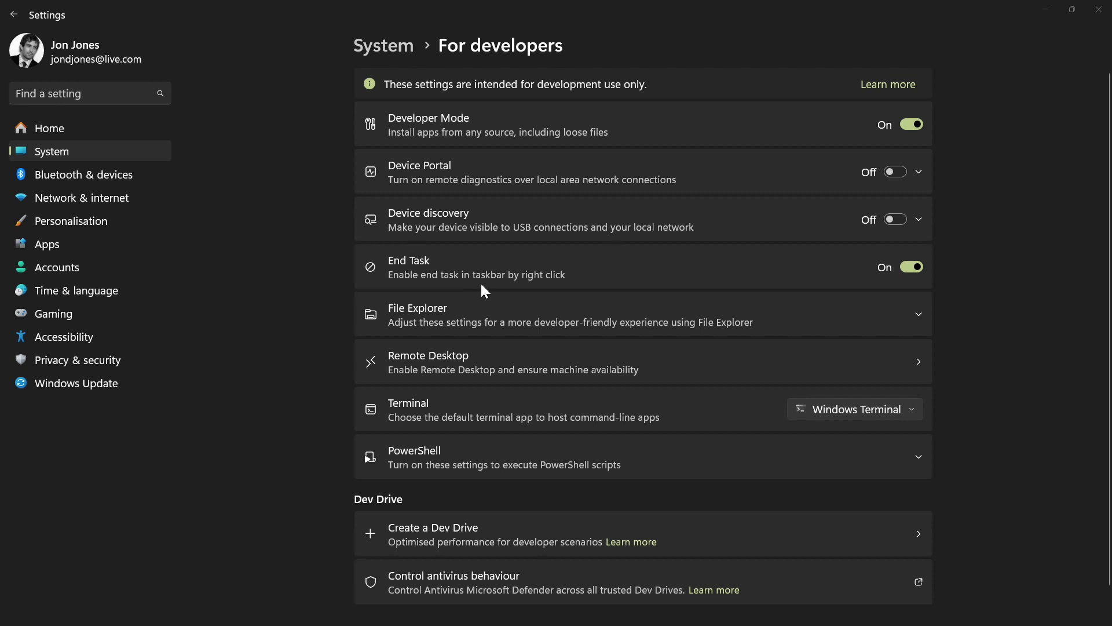
# Check the Show options for file name extensions and hidden items in File Explorer, then return to the Settings page.
pyautogui.click(484, 303)
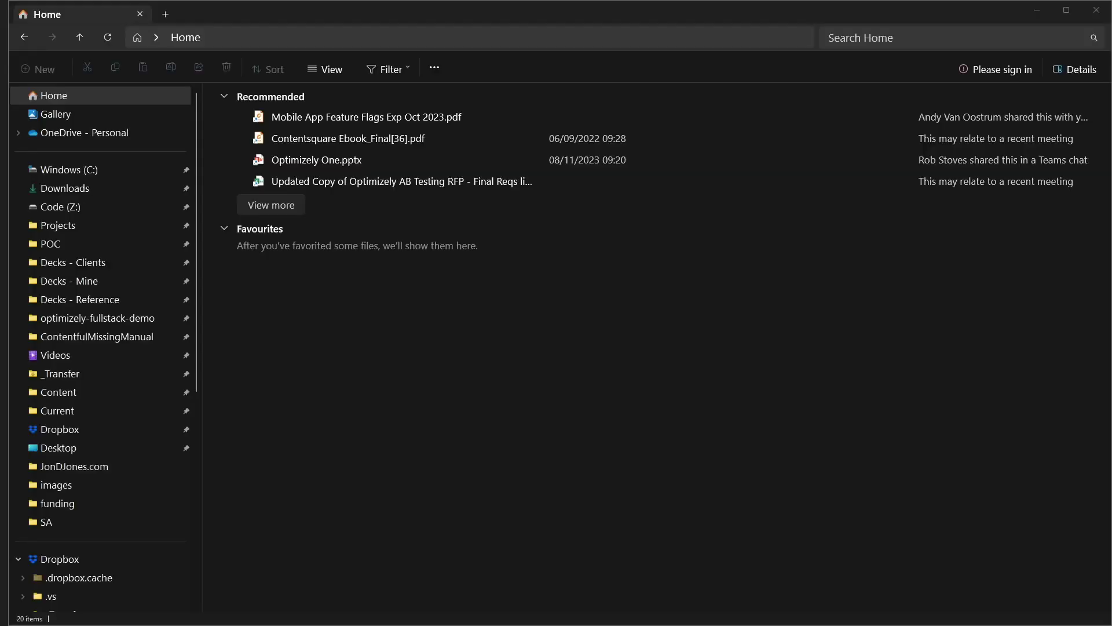
pyautogui.click(341, 69)
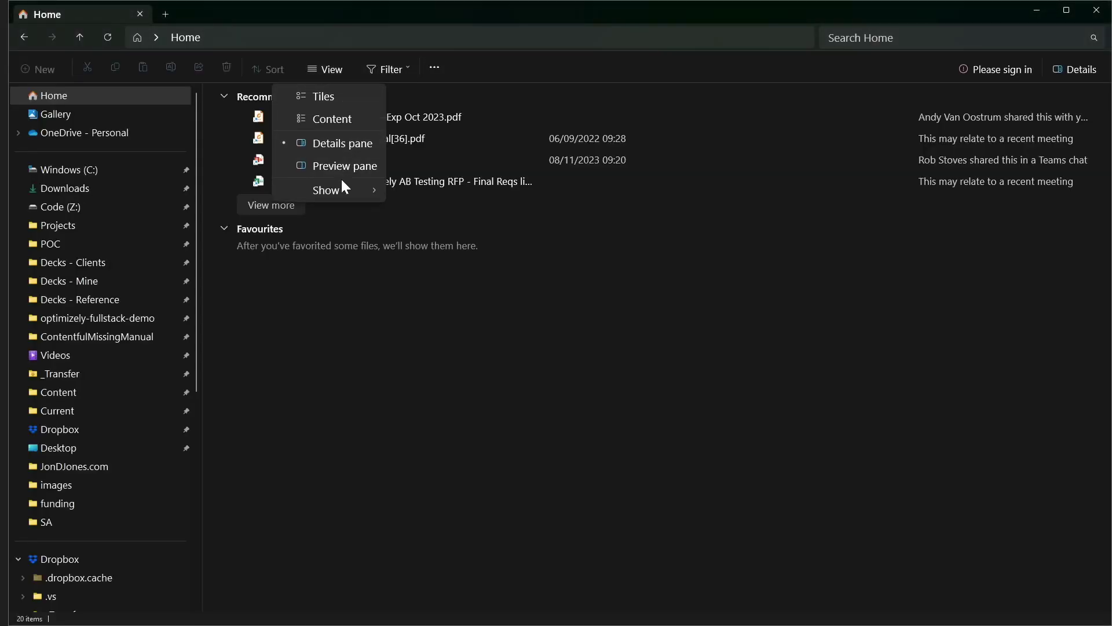
pyautogui.moveTo(341, 190)
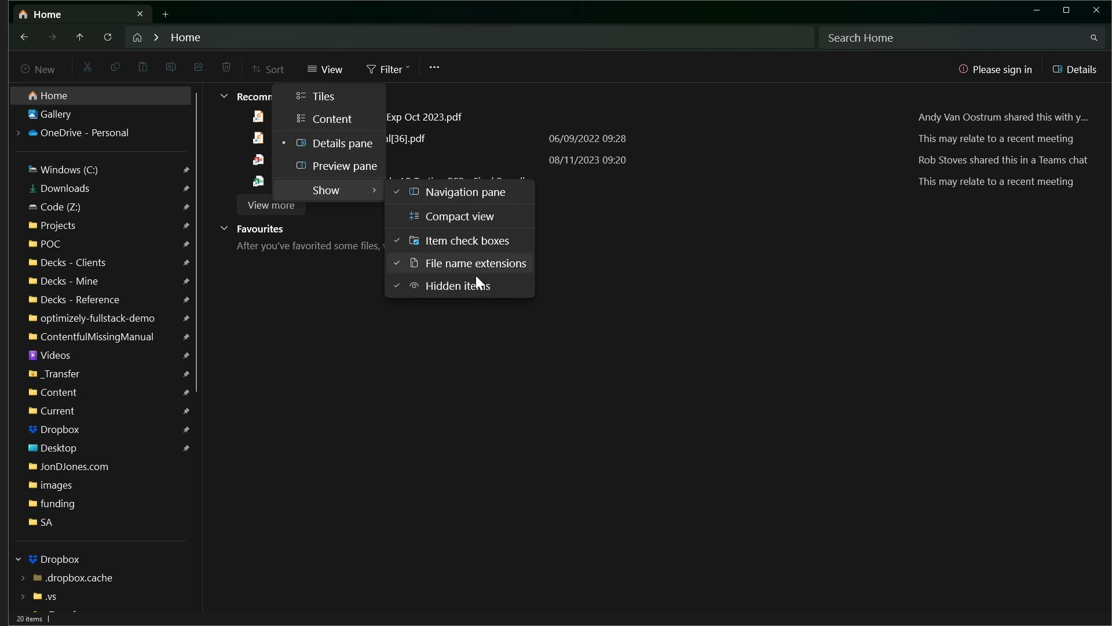
pyautogui.hotkey('alt', 'Tab')
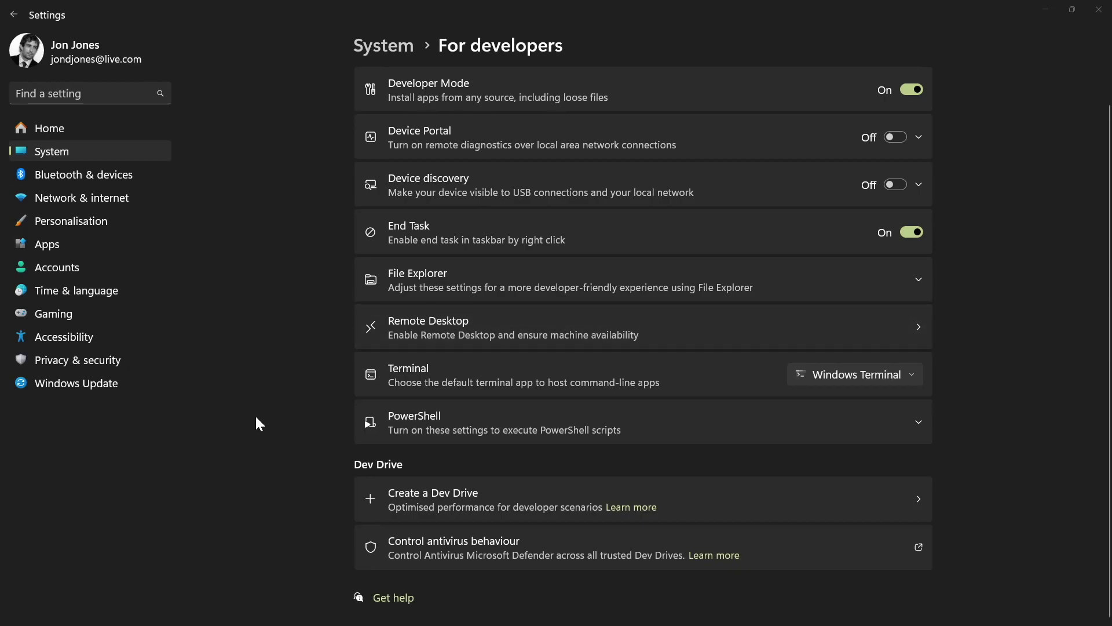
# Examine the default Terminal option and open the PowerShell script settings on the developer page.
pyautogui.hotkey('ctrl', '2')
pyautogui.moveTo(248, 427); pyautogui.dragTo(314, 338)
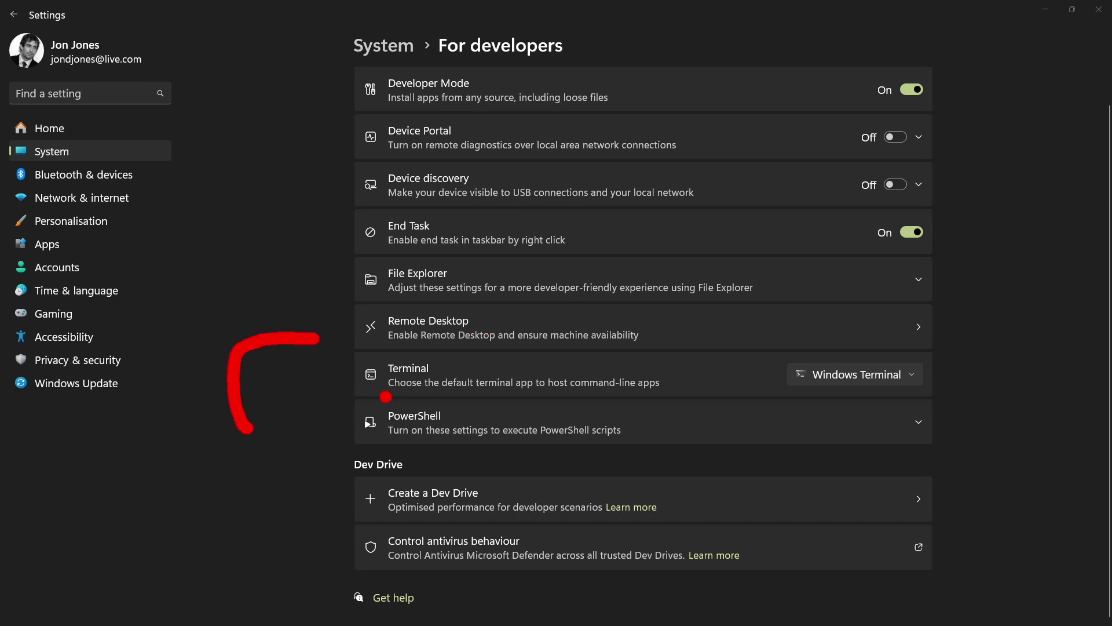
pyautogui.press('Escape')
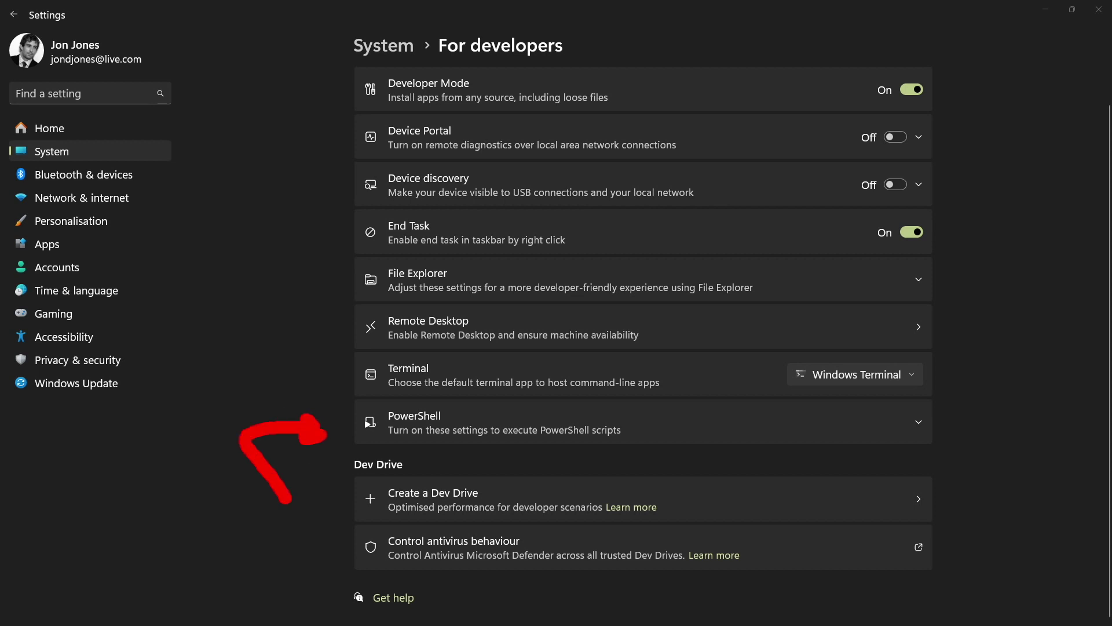
pyautogui.press('Escape')
pyautogui.click(445, 429)
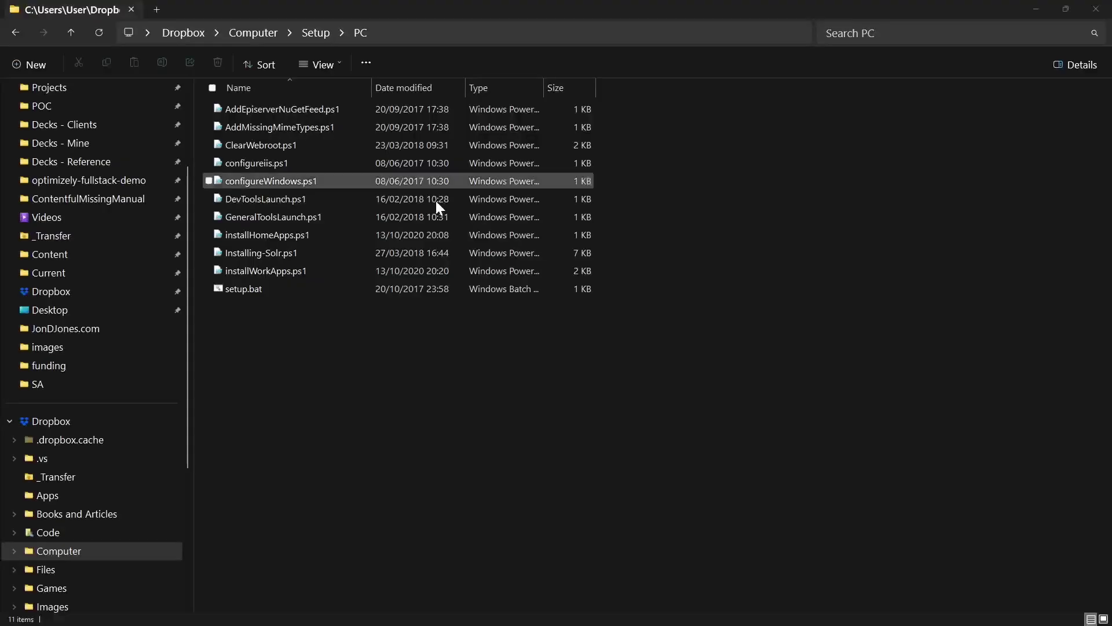
# Open setup.bat from the Dropbox Setup\PC folder for editing in Notepad++.
pyautogui.rightClick(238, 285)
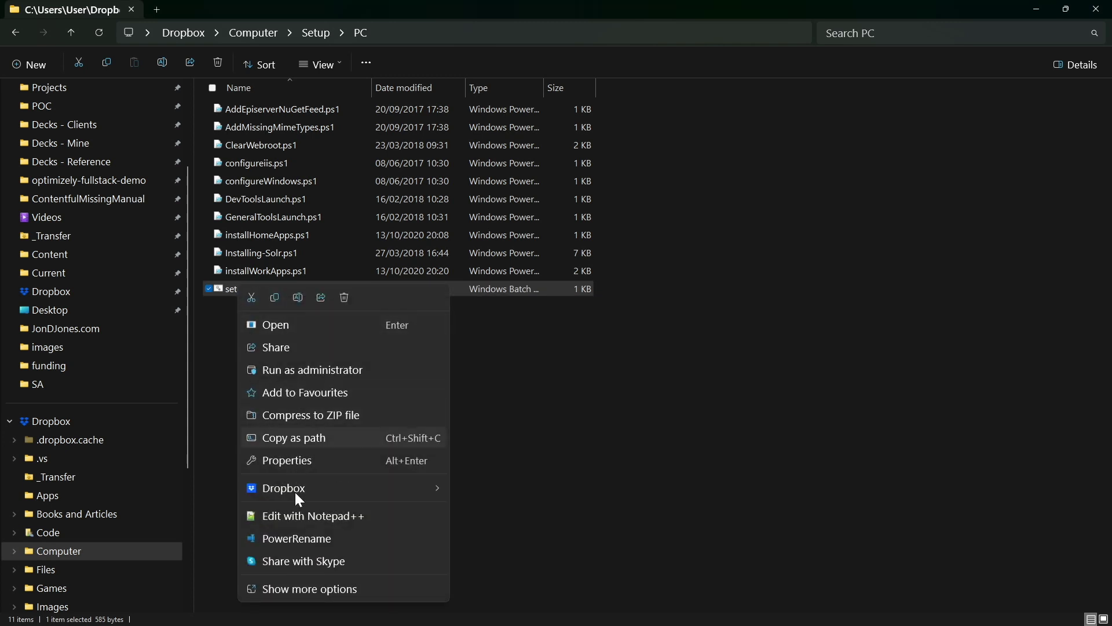
pyautogui.click(295, 514)
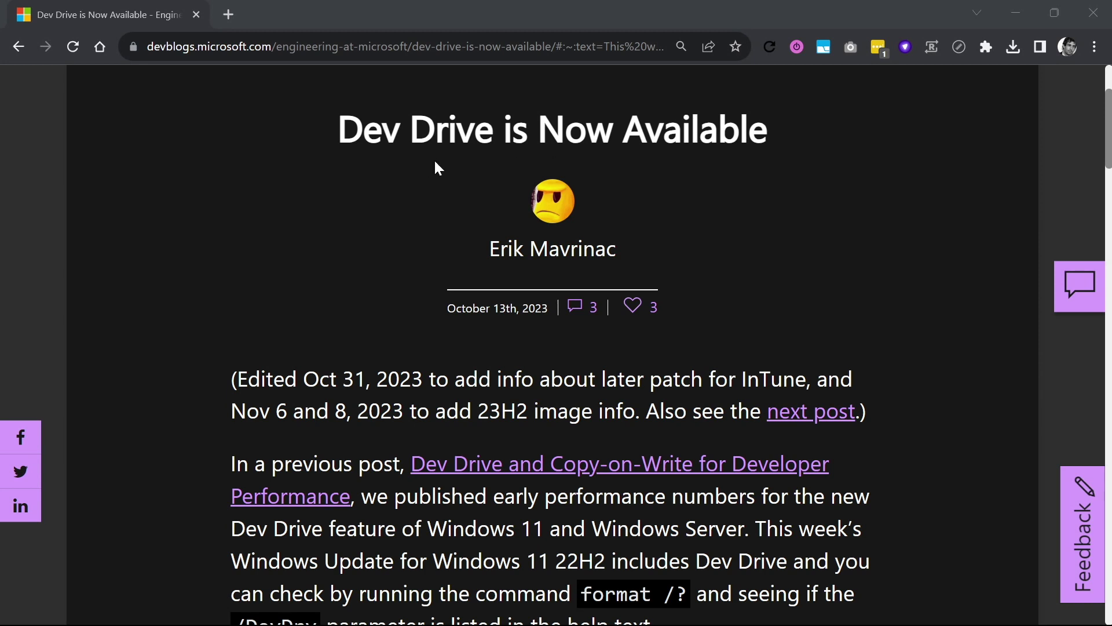
# Read the Microsoft blog post on Dev Drive availability, focusing on the Windows 11 22H2 update requirement.
pyautogui.scroll(-6, 438, 168)
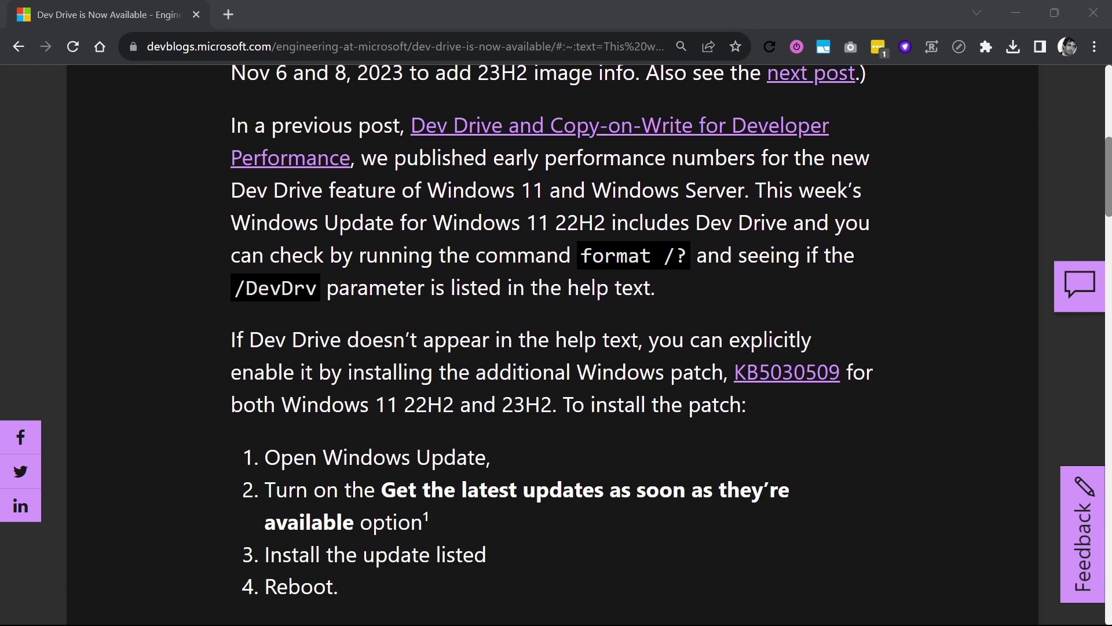
pyautogui.moveTo(232, 224); pyautogui.dragTo(789, 224)
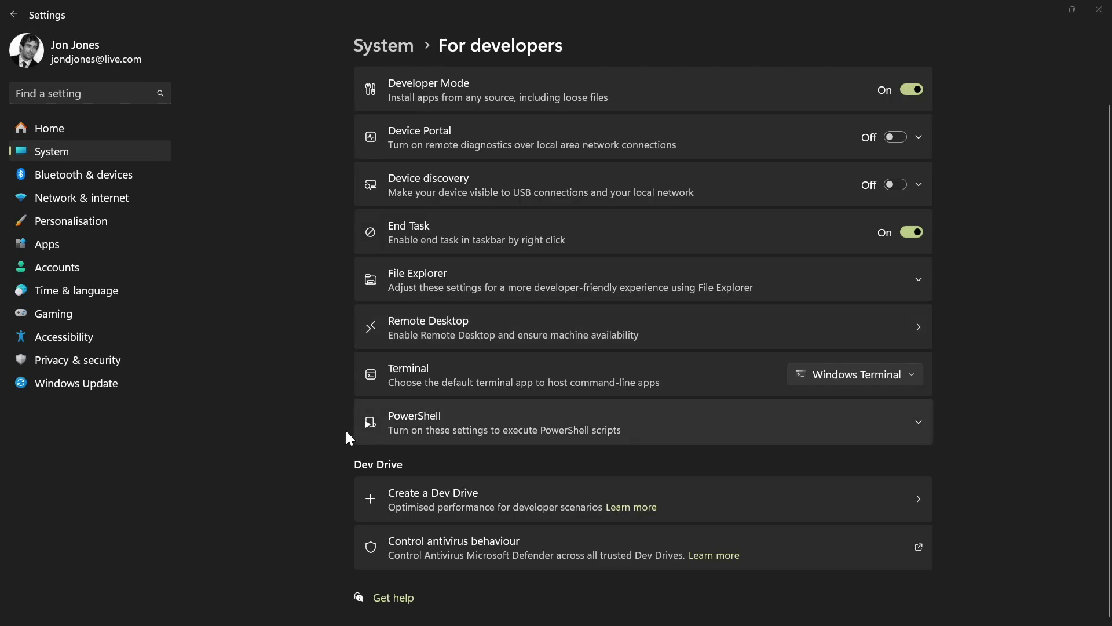
# Examine the Dev Drive section of the developer settings, including Create a Dev Drive and Control antivirus behaviour.
pyautogui.moveTo(324, 418); pyautogui.dragTo(301, 563)
pyautogui.moveTo(873, 416); pyautogui.dragTo(988, 587)
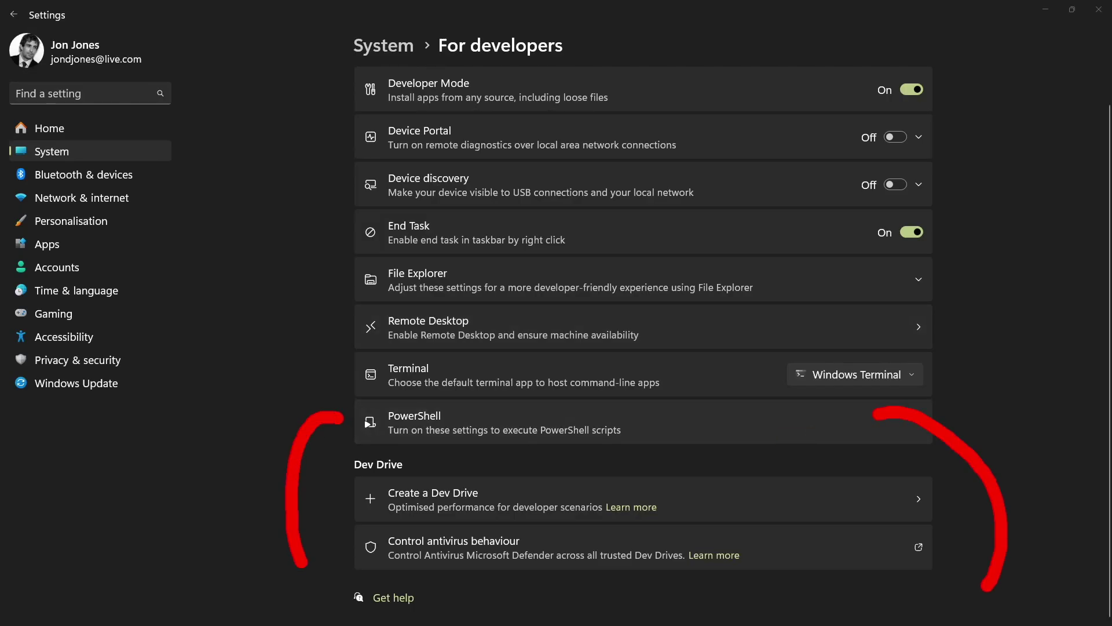
pyautogui.moveTo(340, 480); pyautogui.dragTo(560, 482)
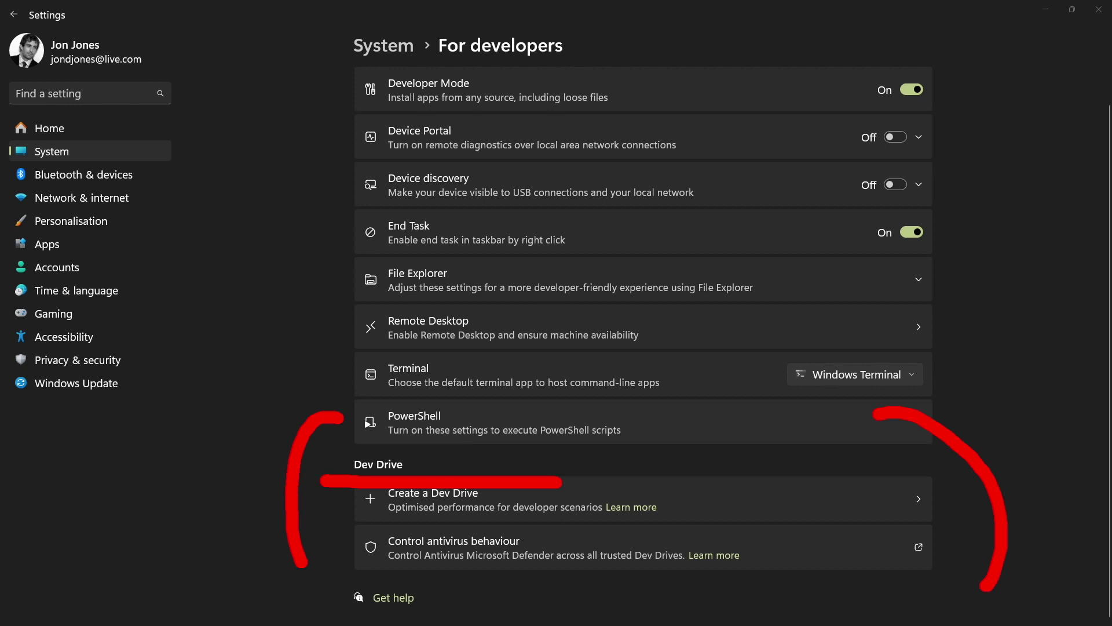
pyautogui.press('Escape')
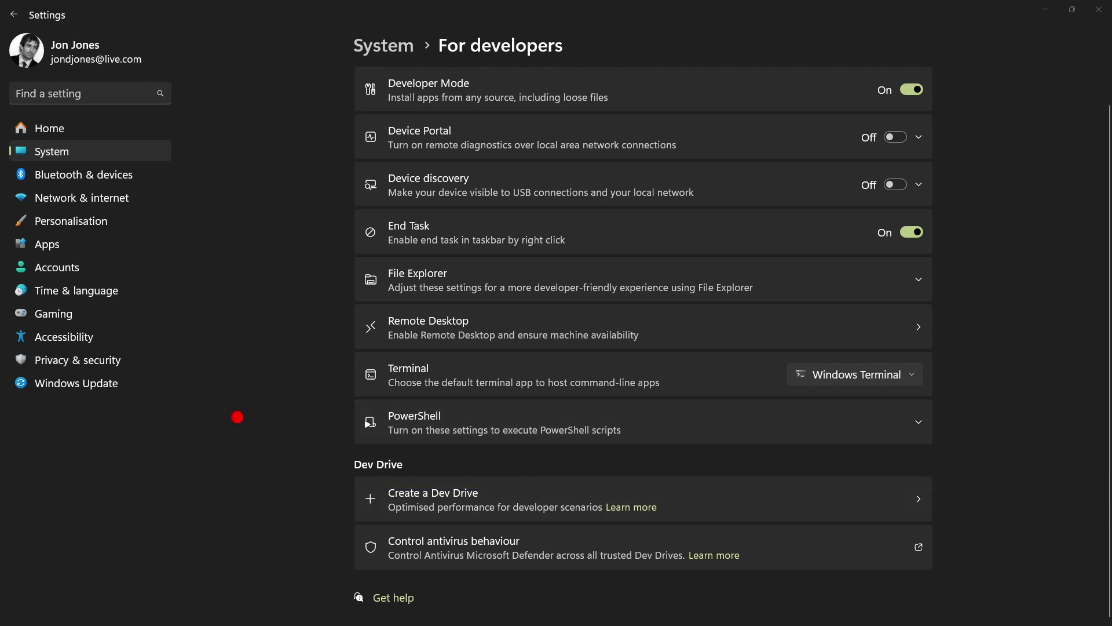
pyautogui.moveTo(238, 416)
pyautogui.mouseDown()
pyautogui.moveTo(263, 503)
pyautogui.moveTo(297, 488)
pyautogui.mouseUp()
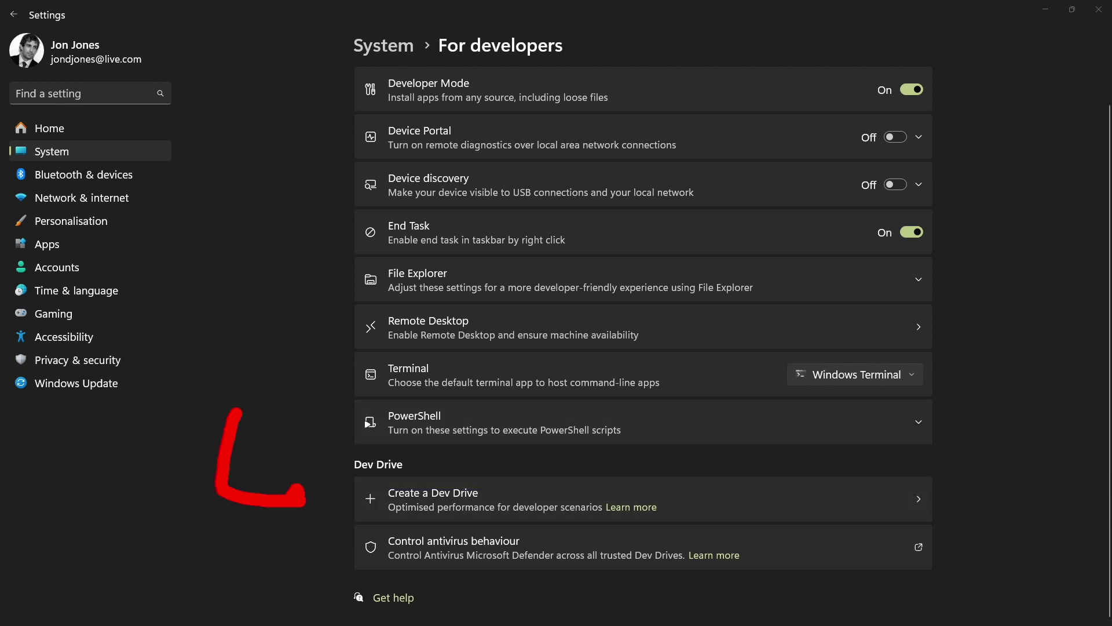
pyautogui.moveTo(194, 605)
pyautogui.mouseDown()
pyautogui.moveTo(221, 564)
pyautogui.moveTo(266, 553)
pyautogui.mouseUp()
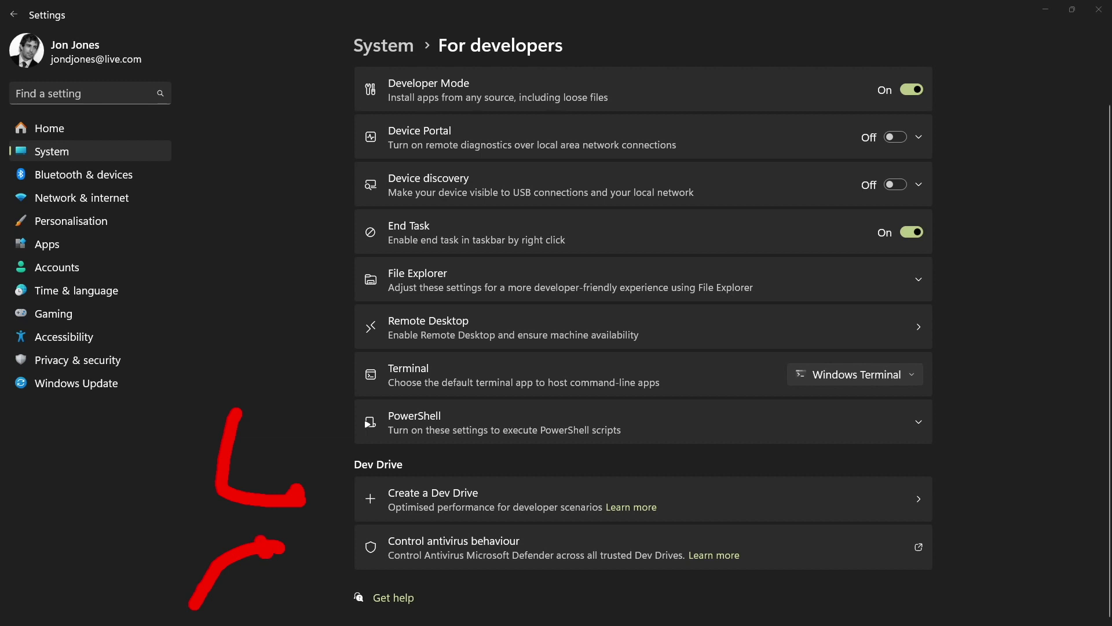
pyautogui.moveTo(365, 565); pyautogui.dragTo(497, 572)
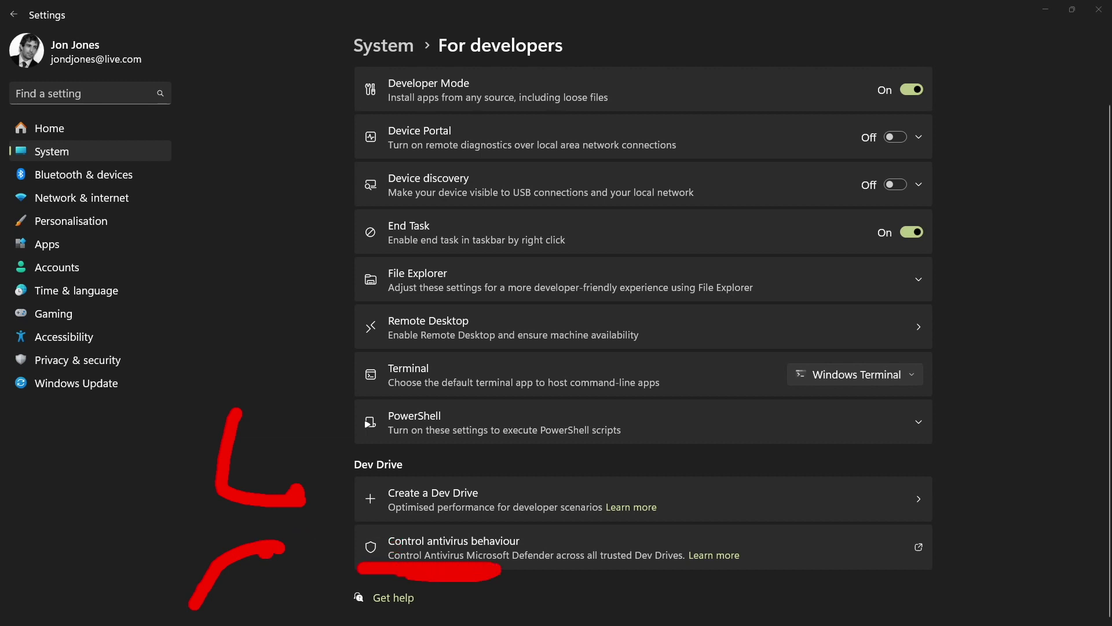
pyautogui.press('Escape')
pyautogui.moveTo(264, 400); pyautogui.dragTo(313, 497)
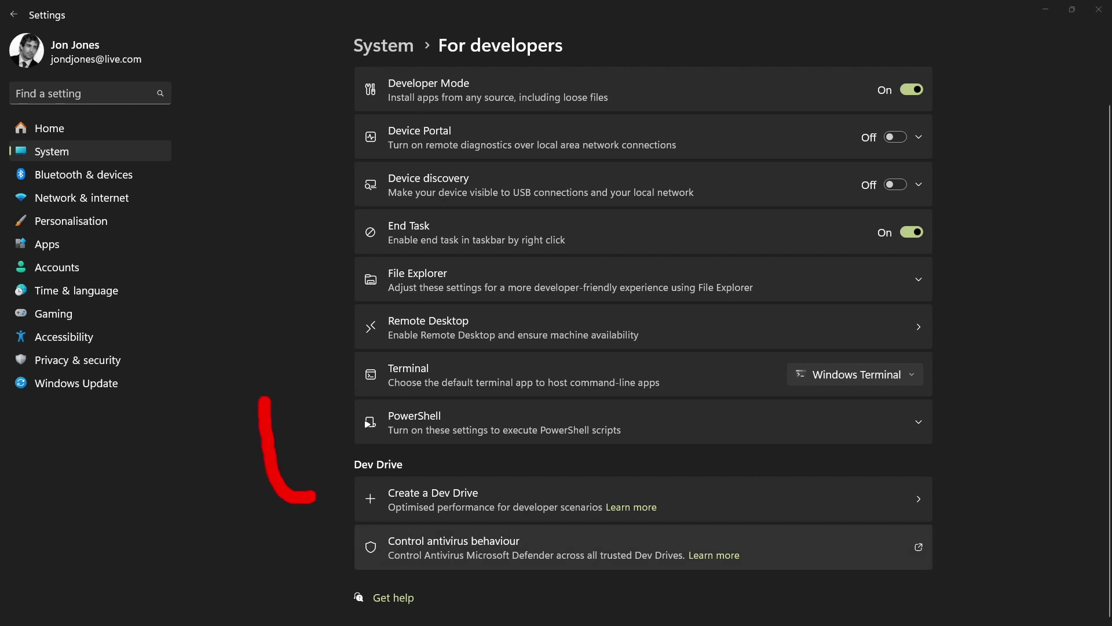
# Open the Dev Drive creation settings and examine the Create a Dev Drive option under Disks & volumes.
pyautogui.press('Escape')
pyautogui.click(454, 494)
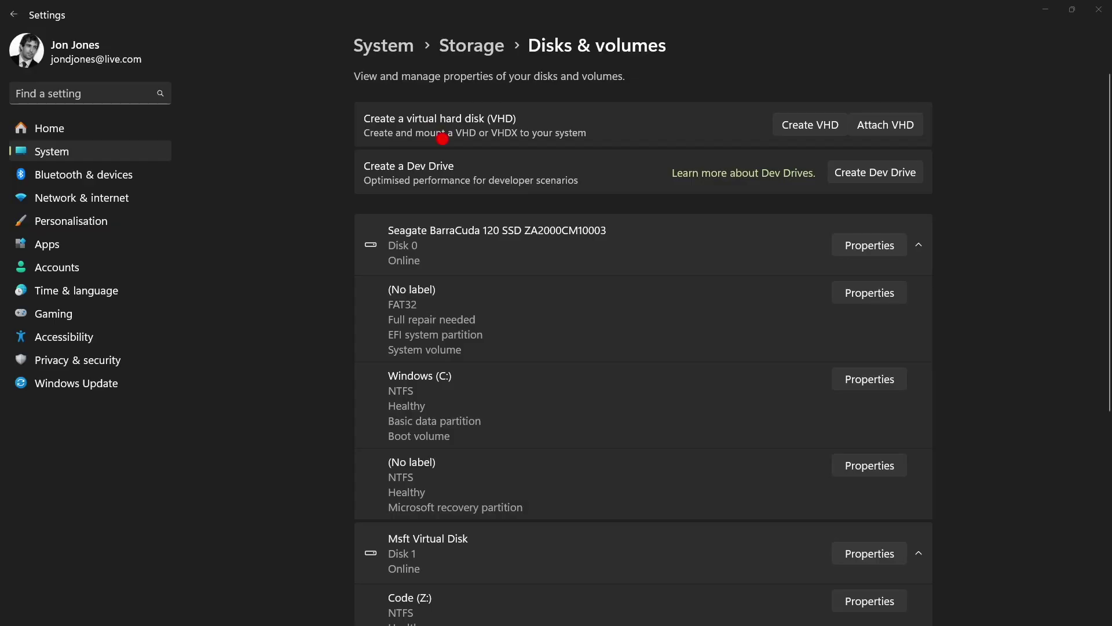
pyautogui.moveTo(443, 139)
pyautogui.mouseDown()
pyautogui.moveTo(323, 168)
pyautogui.moveTo(497, 223)
pyautogui.moveTo(840, 228)
pyautogui.moveTo(1008, 172)
pyautogui.moveTo(741, 132)
pyautogui.moveTo(468, 121)
pyautogui.mouseUp()
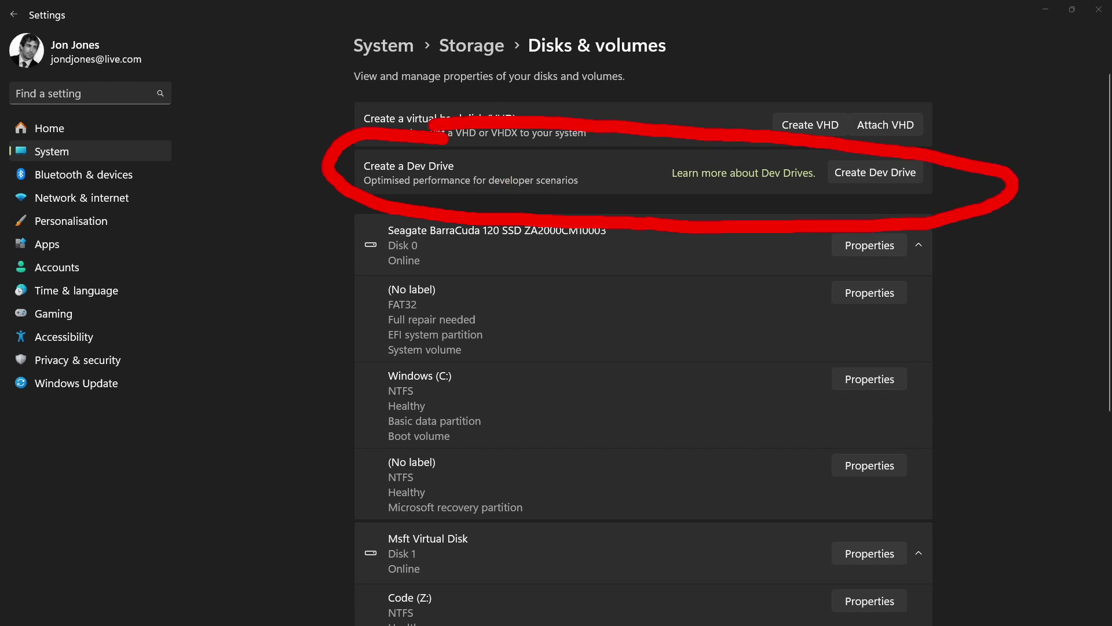
pyautogui.press('Escape')
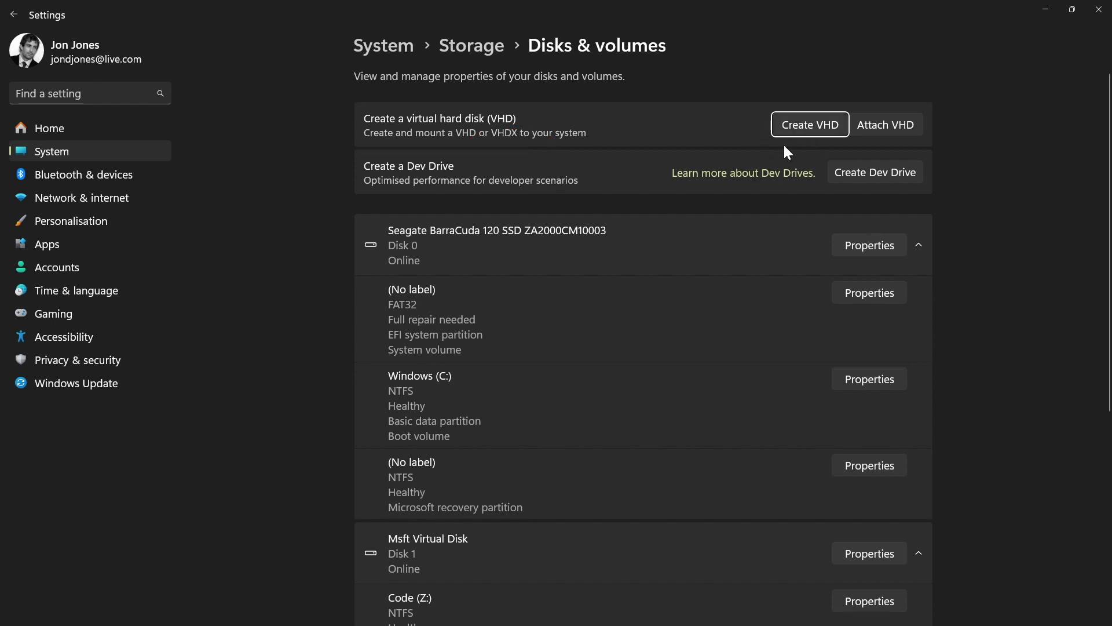
# Open the virtual hard disk creation dialog and examine its name, location and size fields.
pyautogui.click(816, 127)
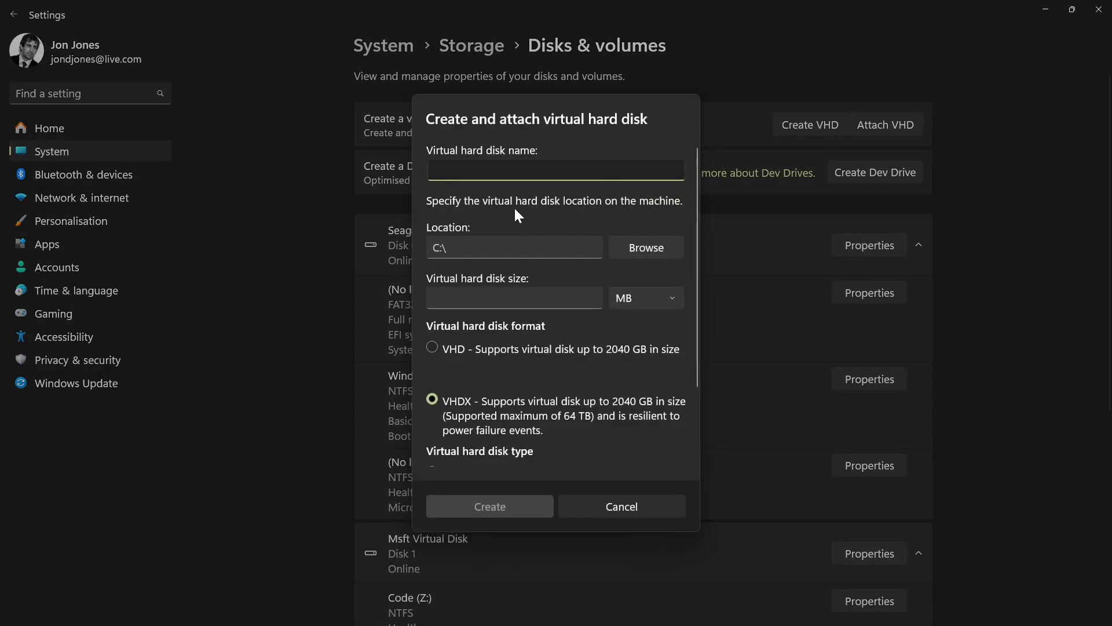
pyautogui.moveTo(416, 190); pyautogui.dragTo(623, 190)
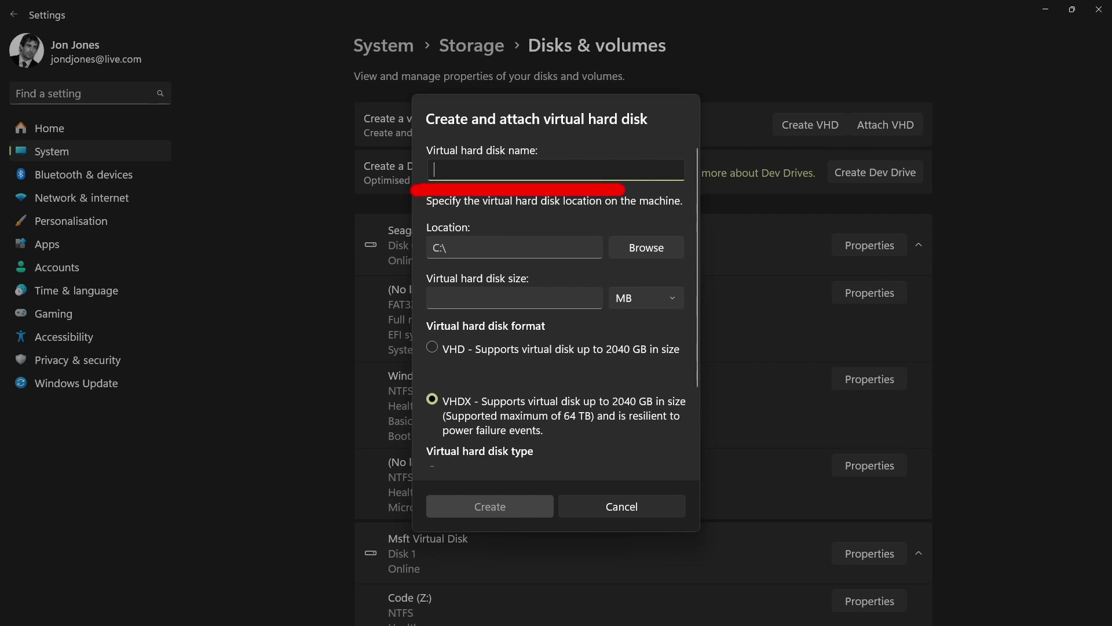
pyautogui.moveTo(394, 285); pyautogui.dragTo(626, 283)
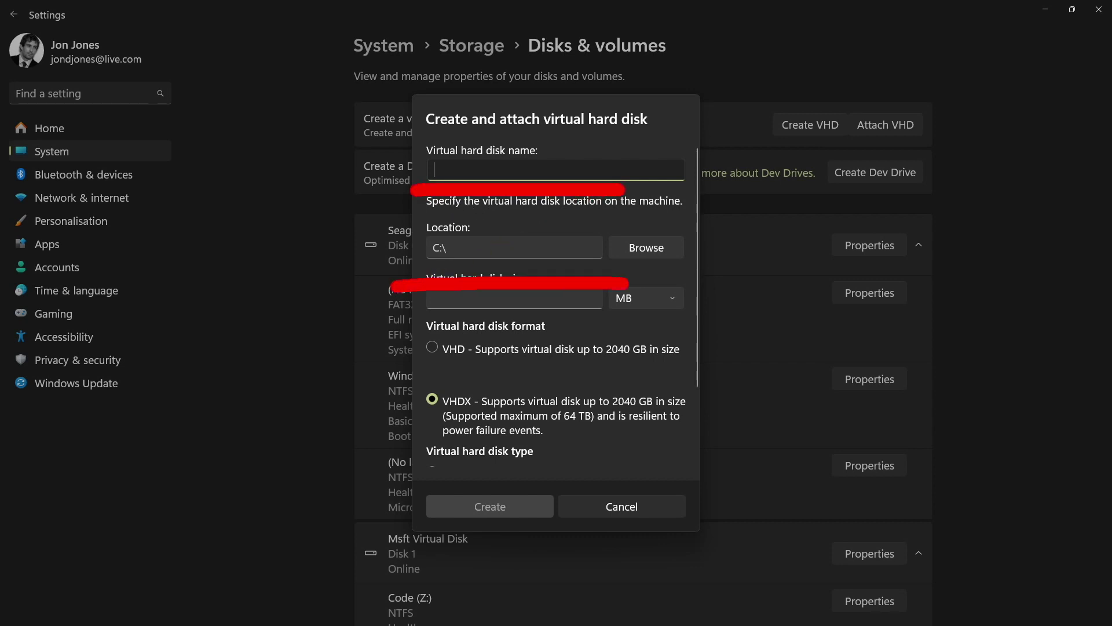
pyautogui.moveTo(478, 210); pyautogui.dragTo(407, 271)
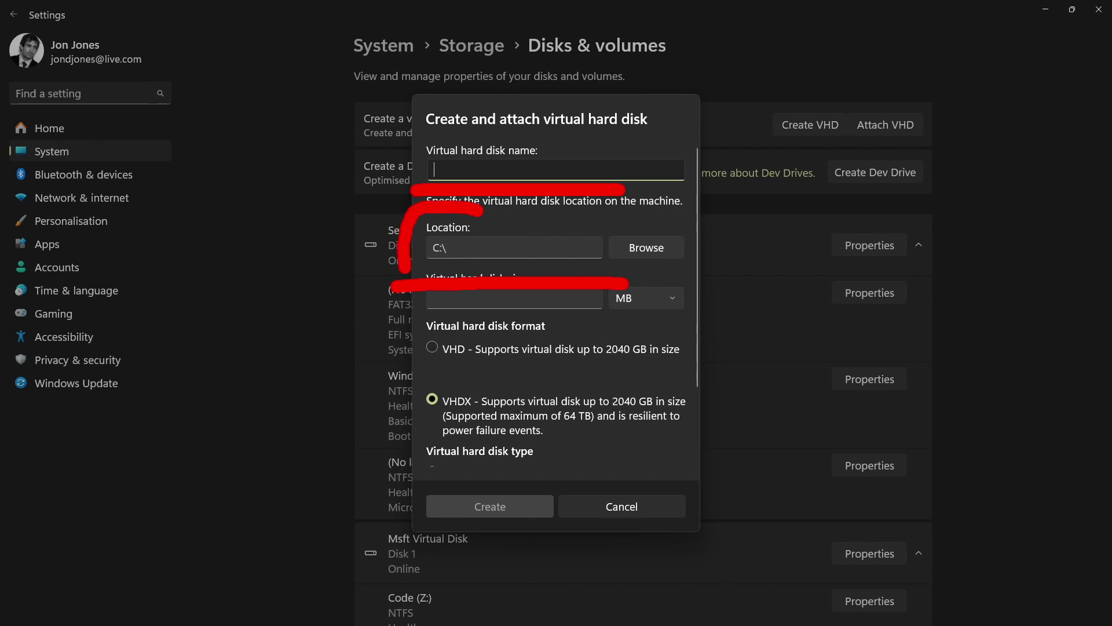
pyautogui.moveTo(495, 209); pyautogui.dragTo(542, 284)
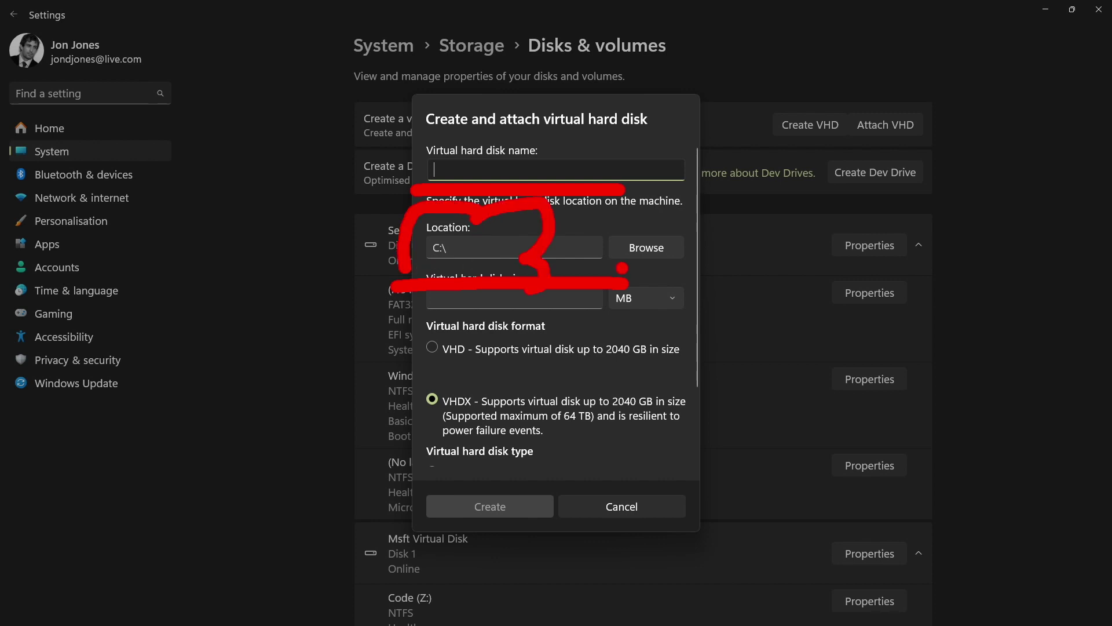
# Browse the C: drive for the virtual hard disk location, look at the Dev folder, and cancel the folder selection.
pyautogui.click(642, 252)
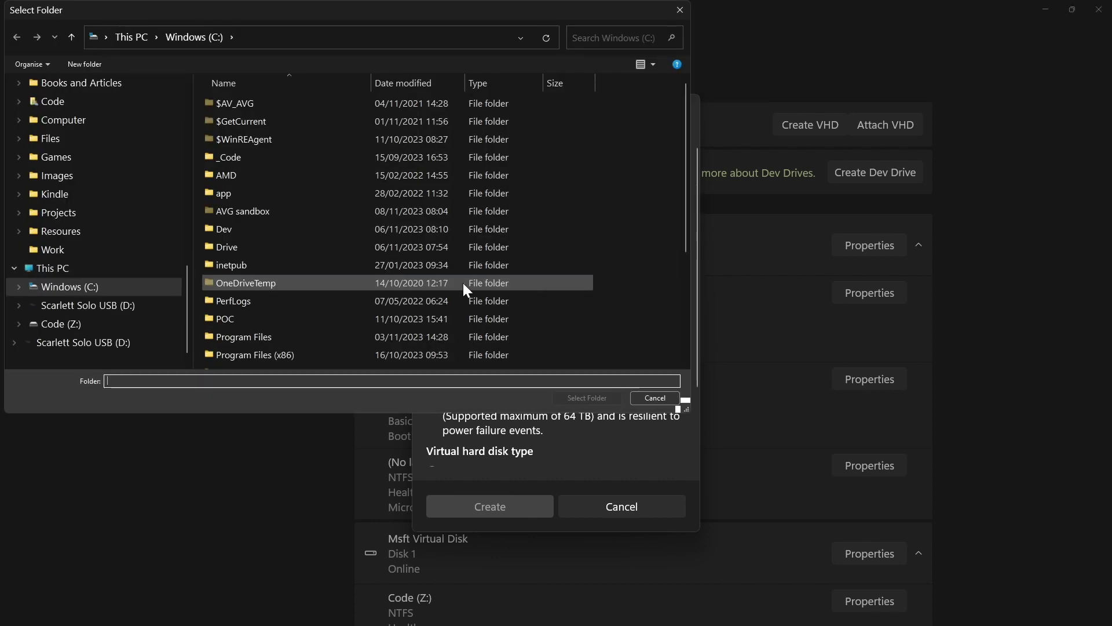
pyautogui.hotkey('ctrl', '2')
pyautogui.moveTo(277, 197); pyautogui.dragTo(251, 230)
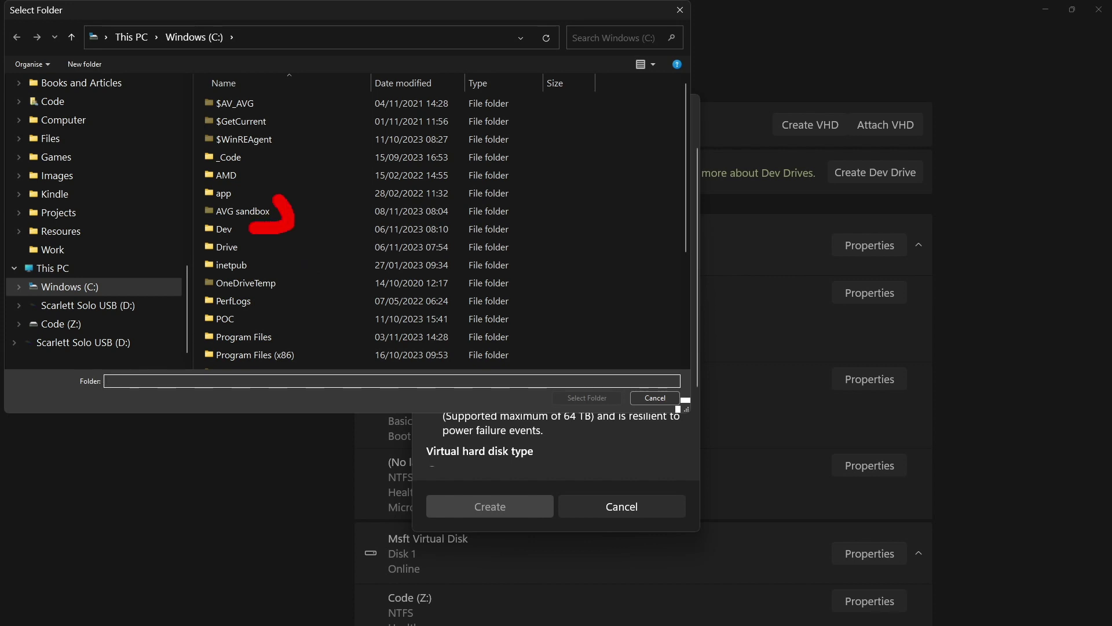
pyautogui.click(655, 398)
# Examine the virtual hard disk format choices (VHD, VHDX) and type choices (Fixed size, Dynamically expanding) in the creation dialog.
pyautogui.moveTo(516, 330); pyautogui.dragTo(467, 404)
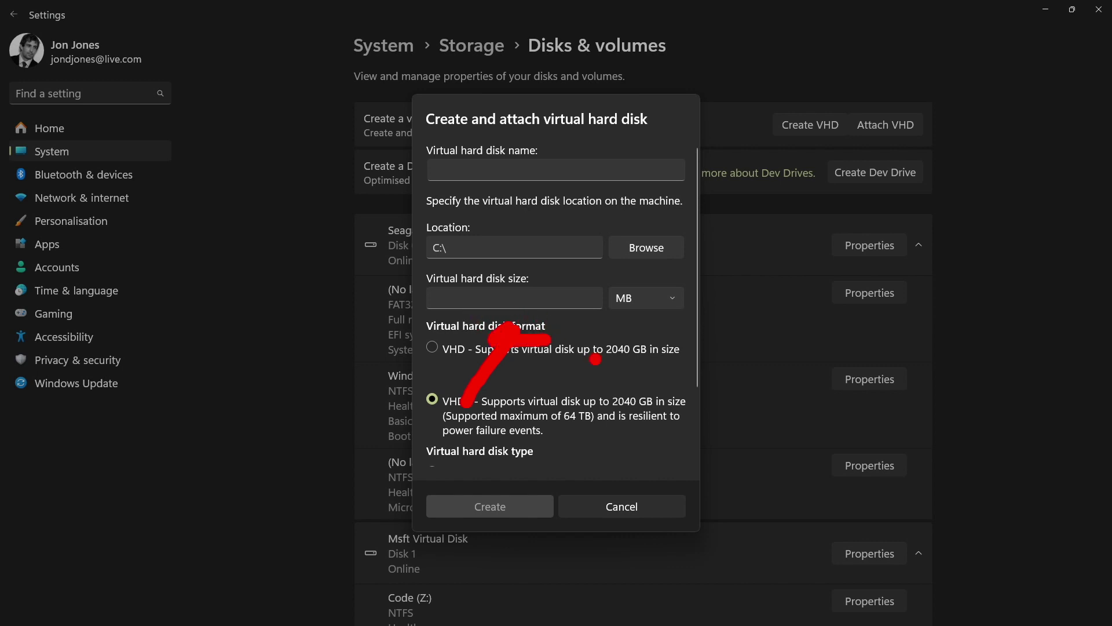
pyautogui.press('Escape')
pyautogui.scroll(-3, 600, 366)
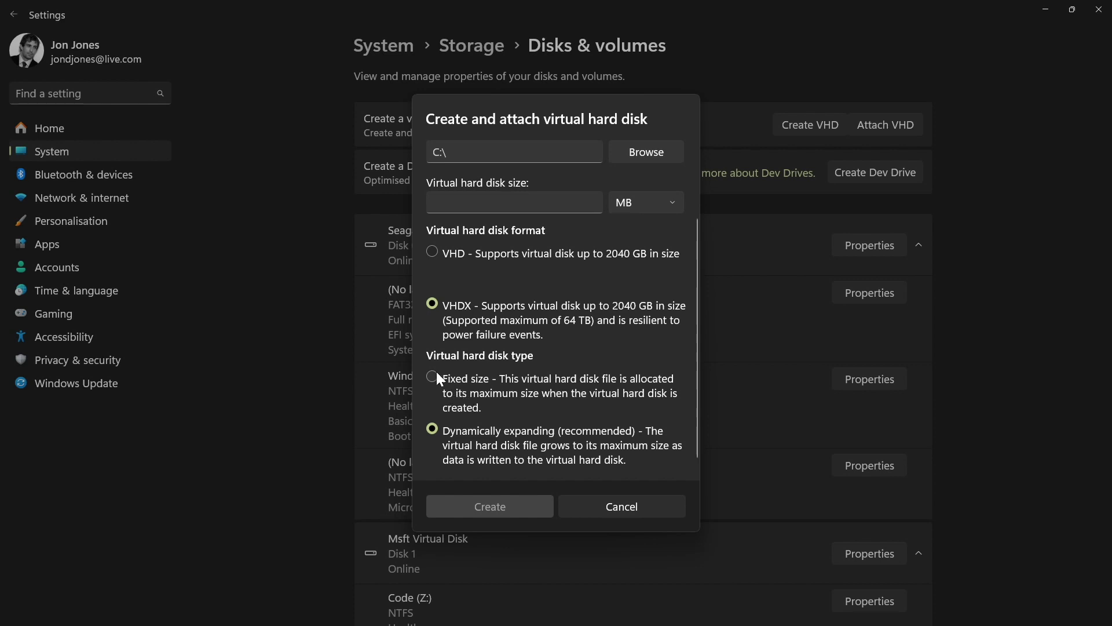
pyautogui.moveTo(421, 372); pyautogui.dragTo(579, 368)
pyautogui.moveTo(435, 401); pyautogui.dragTo(403, 465)
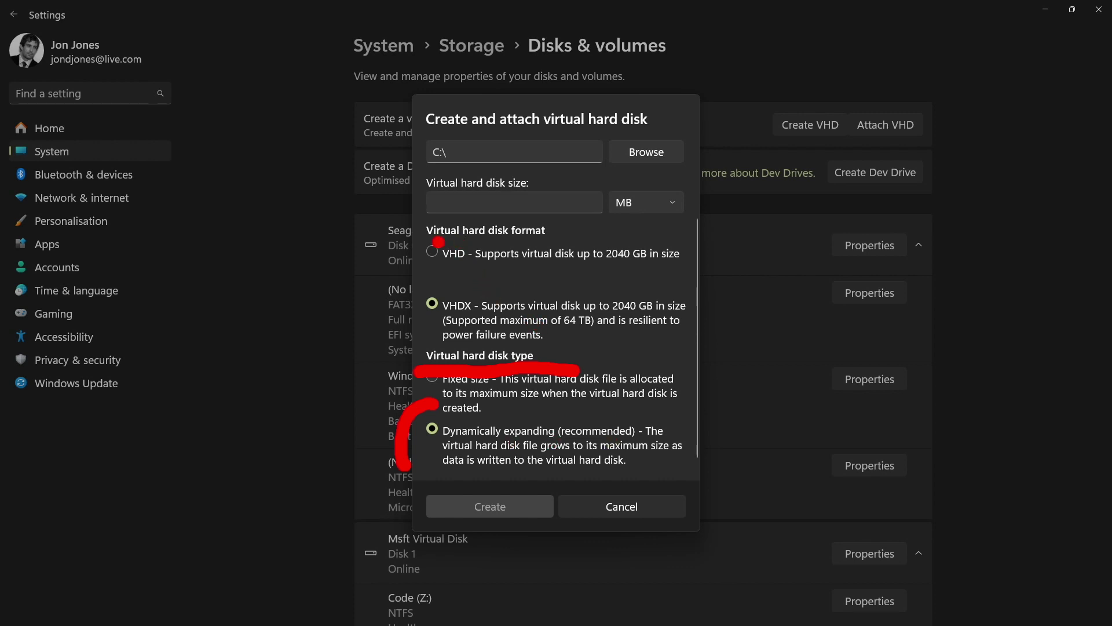
pyautogui.moveTo(439, 243); pyautogui.dragTo(518, 244)
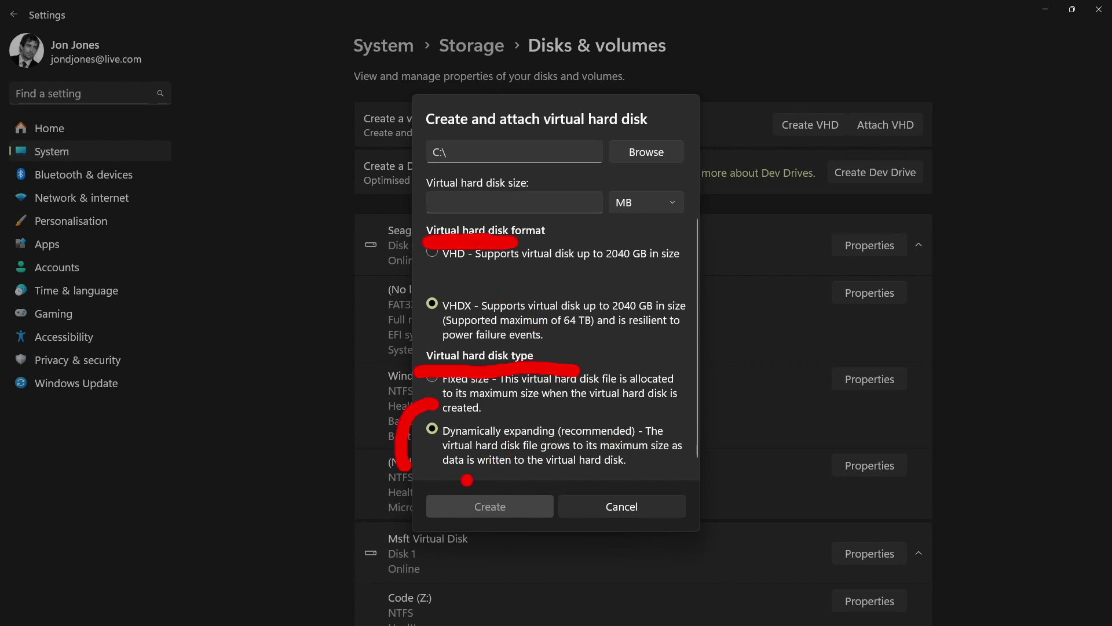
pyautogui.moveTo(467, 480); pyautogui.dragTo(603, 476)
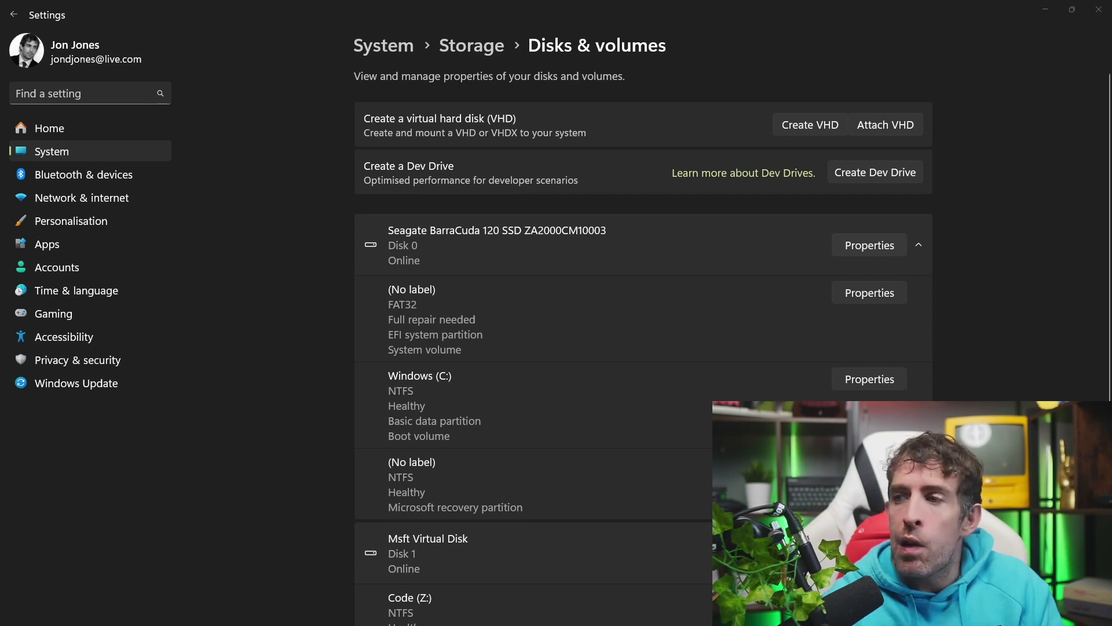
# Switch to File Explorer, maximise the This PC window, and examine the Code (Z:) drive among the devices and drives.
pyautogui.hotkey('alt', 'Tab')
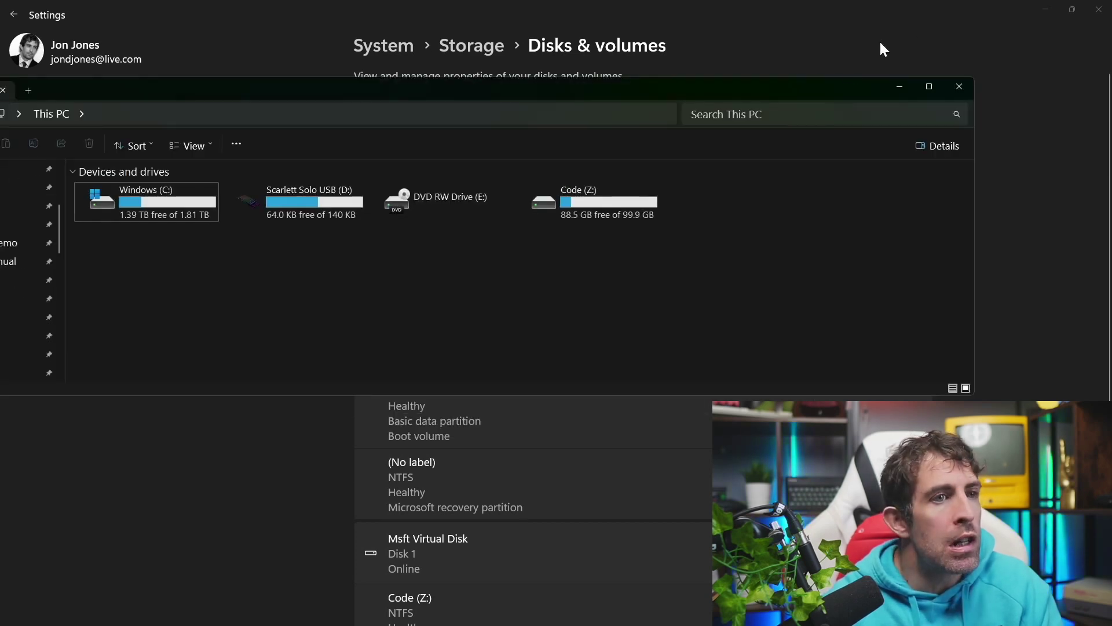
pyautogui.doubleClick(754, 92)
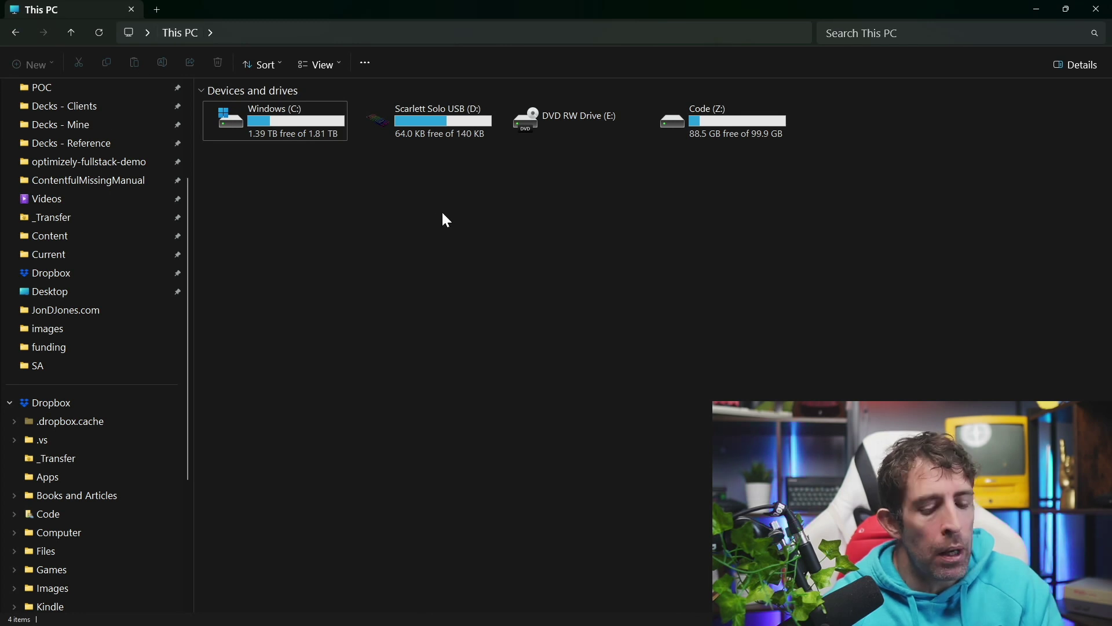
pyautogui.moveTo(672, 26)
pyautogui.mouseDown()
pyautogui.moveTo(634, 50)
pyautogui.moveTo(606, 183)
pyautogui.mouseUp()
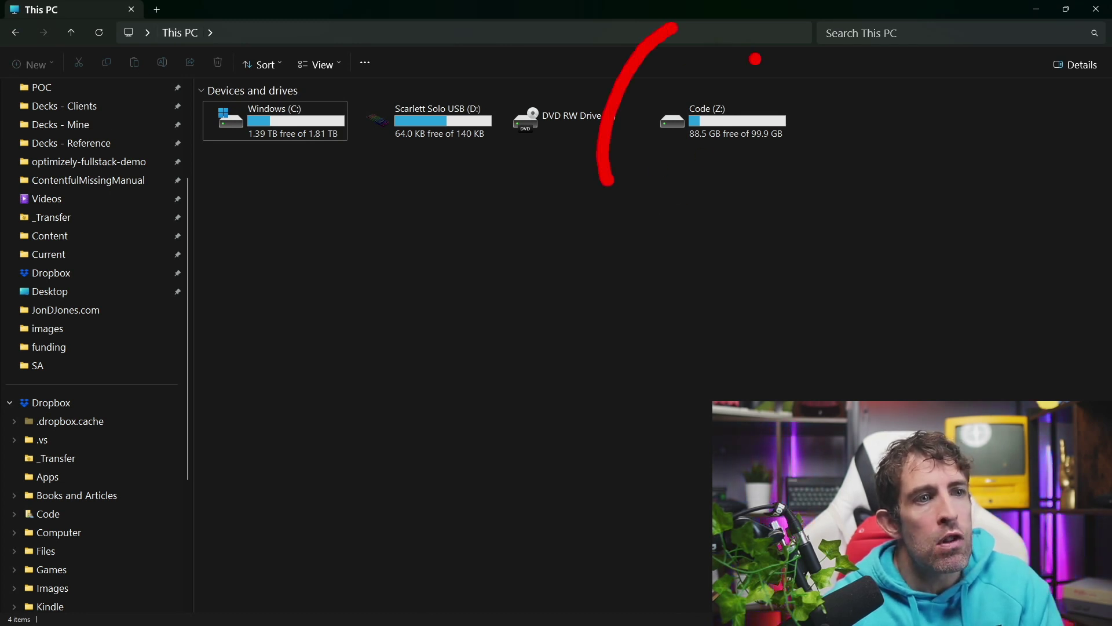
pyautogui.moveTo(753, 55); pyautogui.dragTo(828, 197)
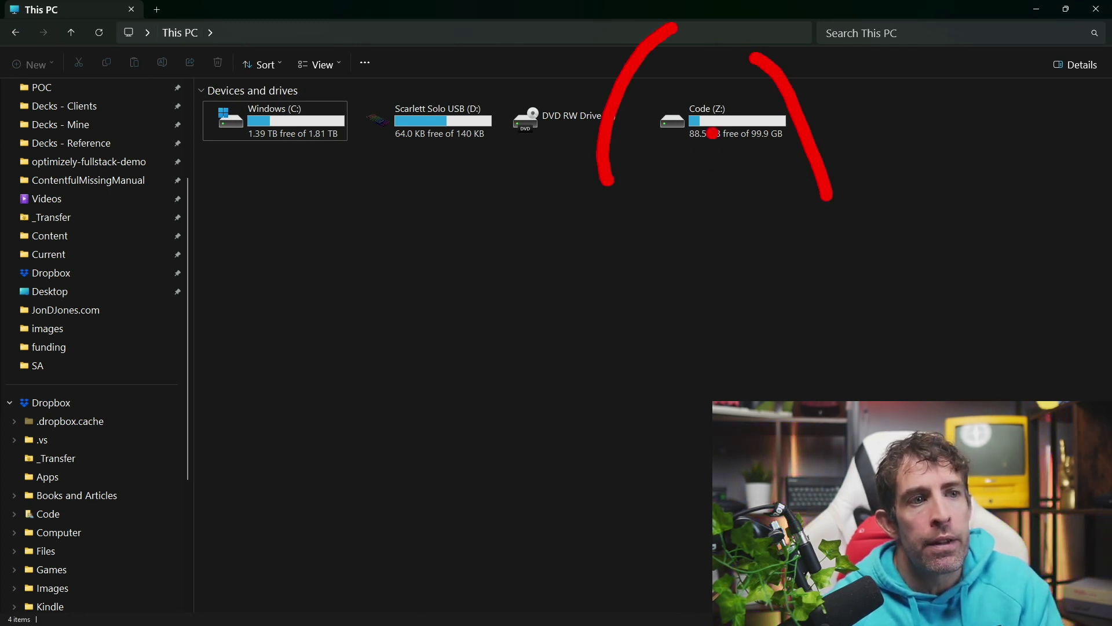
pyautogui.moveTo(679, 91)
pyautogui.mouseDown()
pyautogui.moveTo(671, 118)
pyautogui.moveTo(725, 109)
pyautogui.mouseUp()
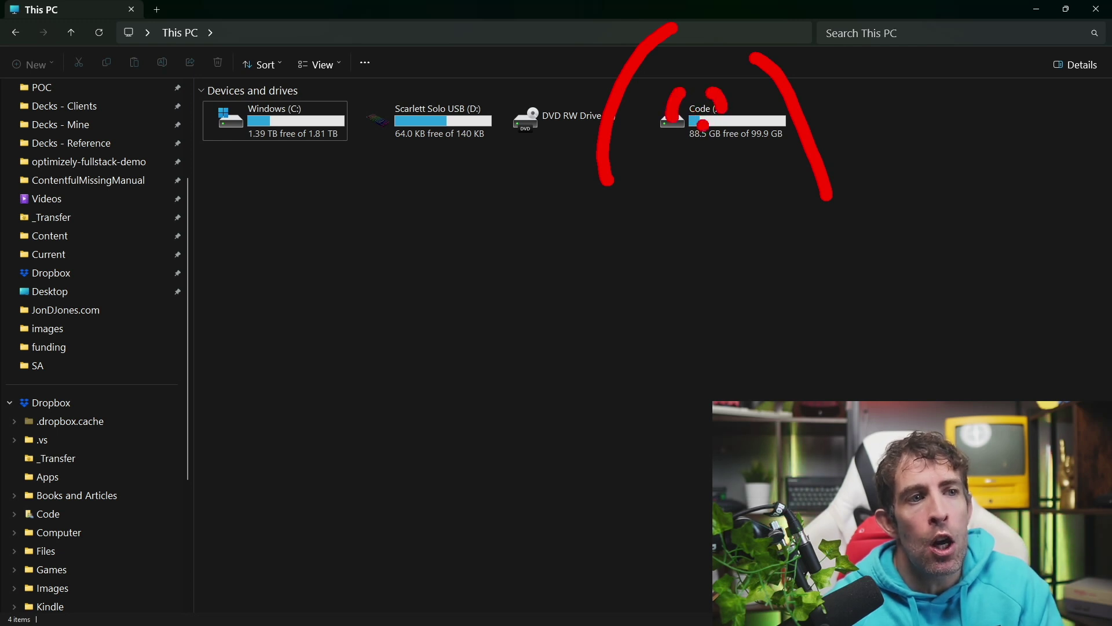
pyautogui.press('Escape')
pyautogui.moveTo(738, 232); pyautogui.dragTo(738, 116)
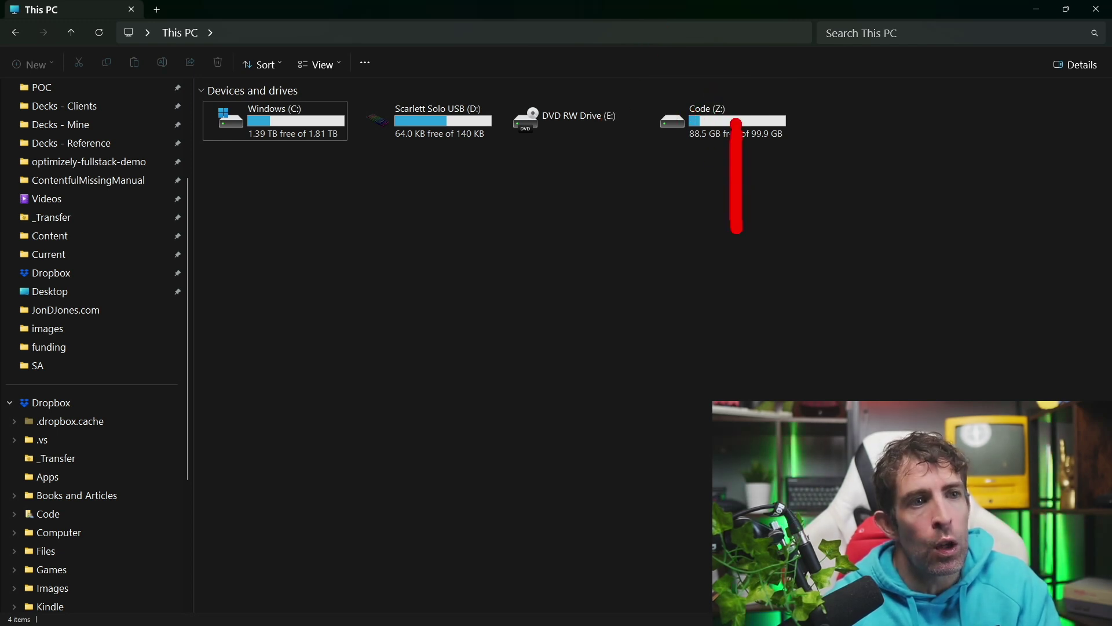
pyautogui.press('Escape')
# Open the Code (Z:) drive and examine the project folders stored on it.
pyautogui.click(749, 137)
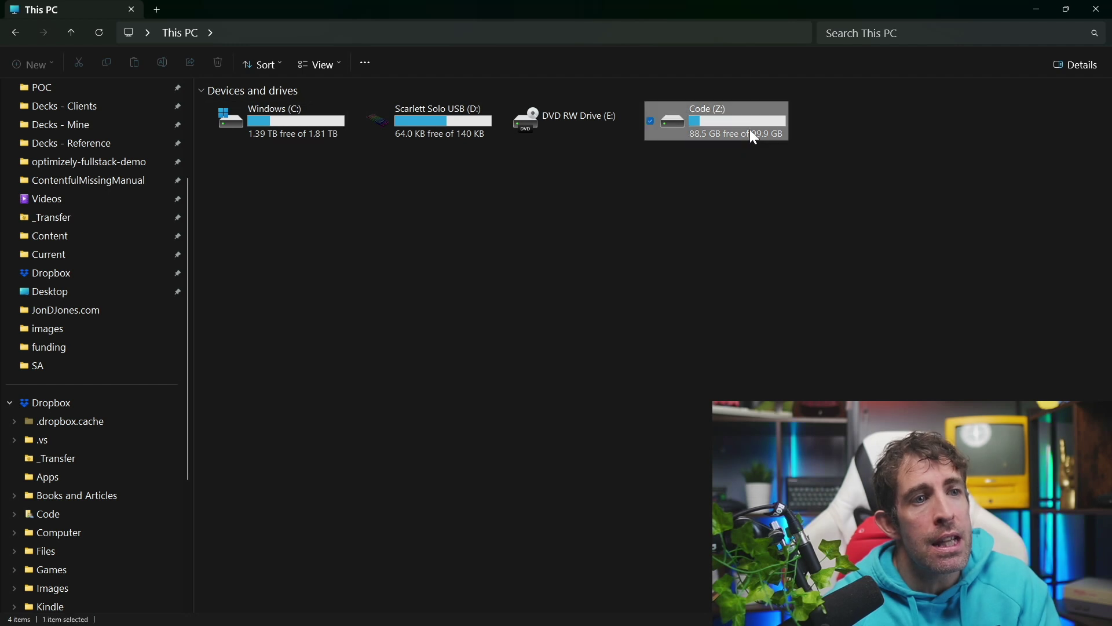
pyautogui.doubleClick(747, 134)
pyautogui.hotkey('ctrl', '2')
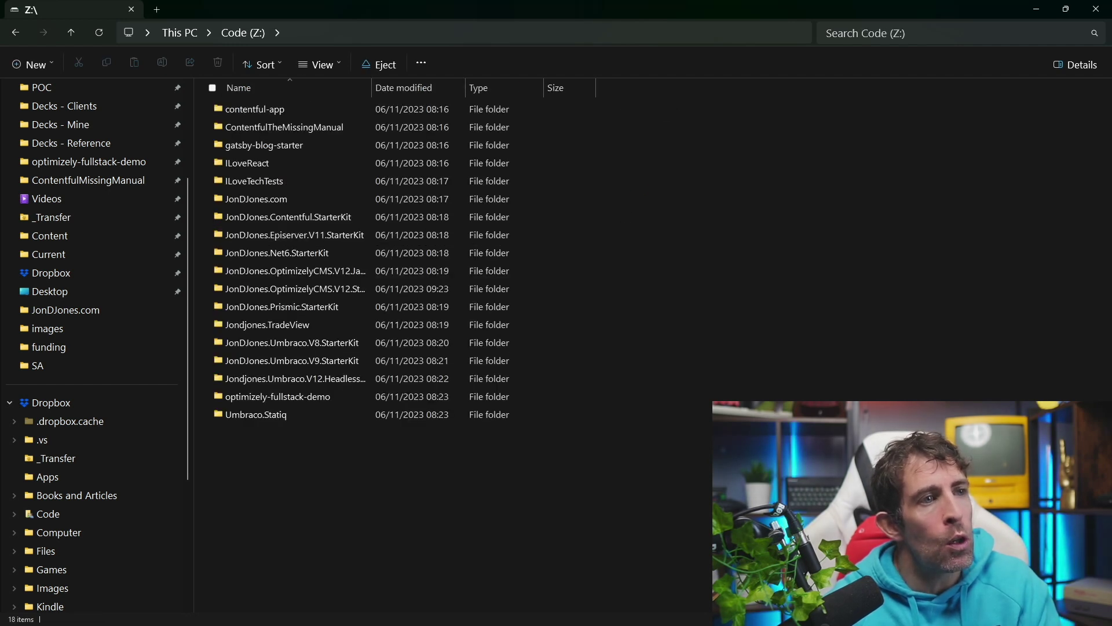
pyautogui.moveTo(527, 84)
pyautogui.mouseDown()
pyautogui.moveTo(572, 199)
pyautogui.moveTo(576, 470)
pyautogui.mouseUp()
pyautogui.moveTo(399, 370); pyautogui.dragTo(576, 486)
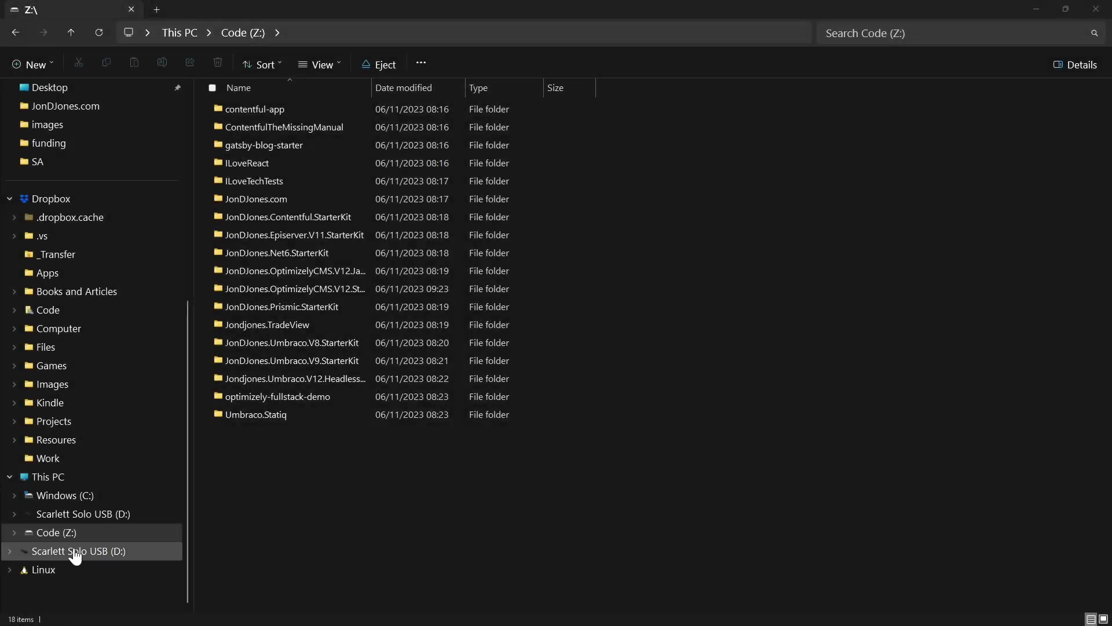
# Open the Dev folder on the Windows (C:) drive and examine the CODE.vhdx file stored there.
pyautogui.hotkey('ctrl', '2')
pyautogui.moveTo(110, 501); pyautogui.dragTo(156, 625)
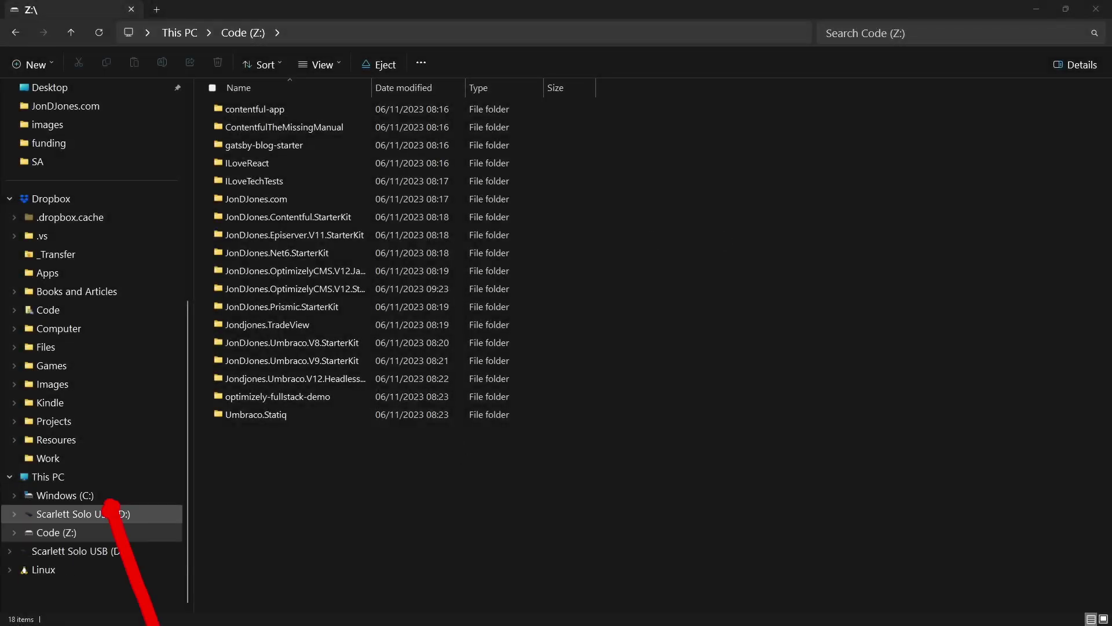
pyautogui.press('Escape')
pyautogui.click(82, 496)
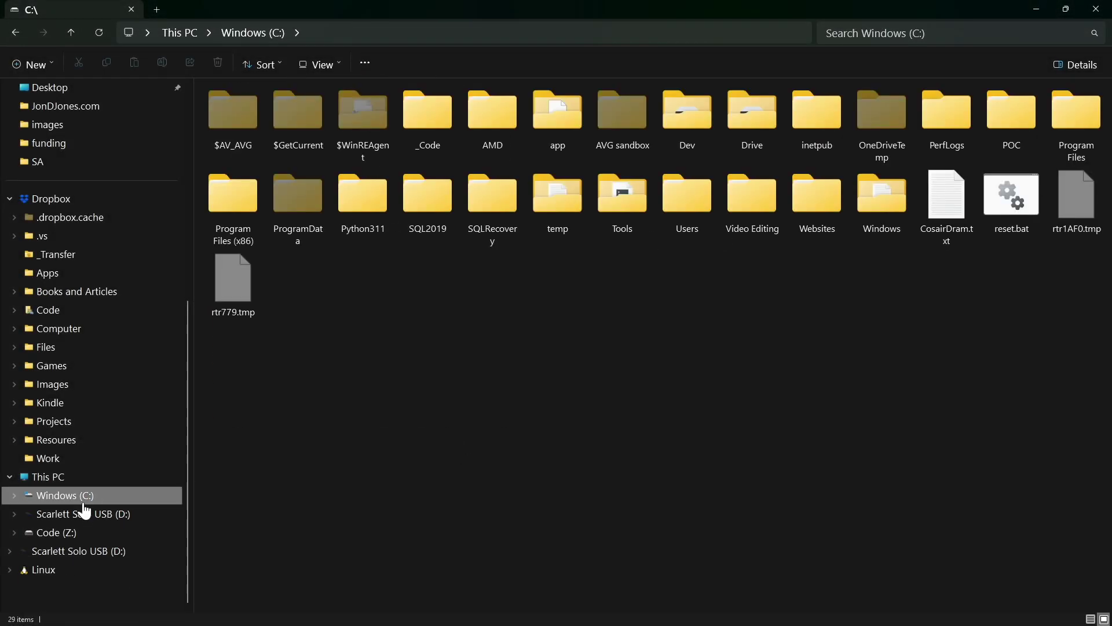
pyautogui.doubleClick(686, 119)
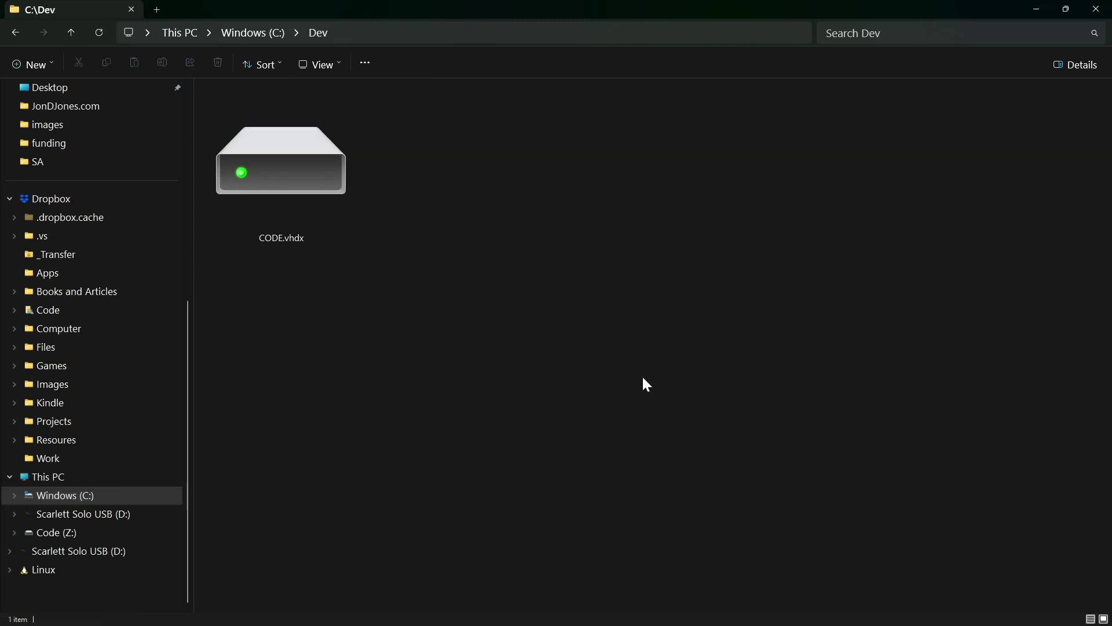
pyautogui.moveTo(379, 295); pyautogui.dragTo(507, 562)
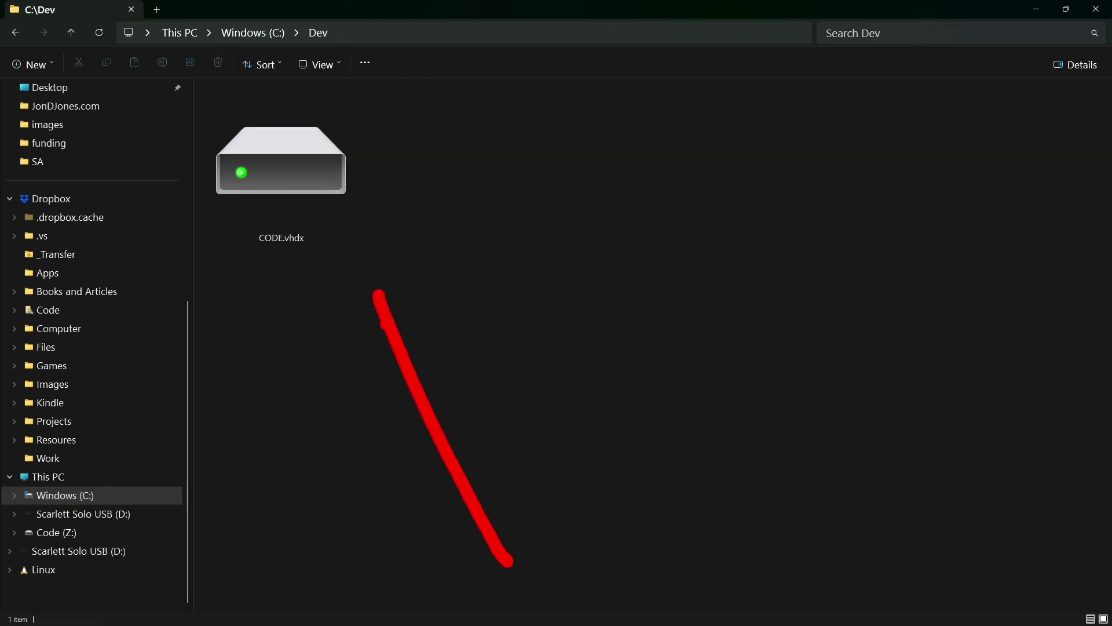
pyautogui.moveTo(376, 290); pyautogui.dragTo(392, 299)
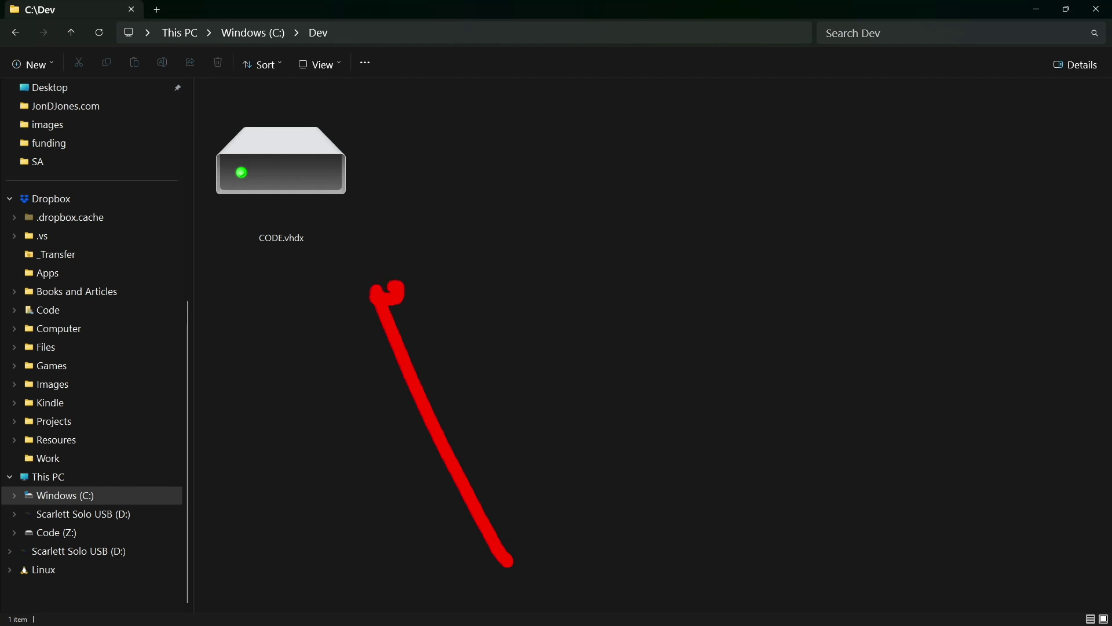
pyautogui.press('Escape')
# Open the properties of CODE.vhdx and examine the file's general details, including its size on disk.
pyautogui.rightClick(285, 168)
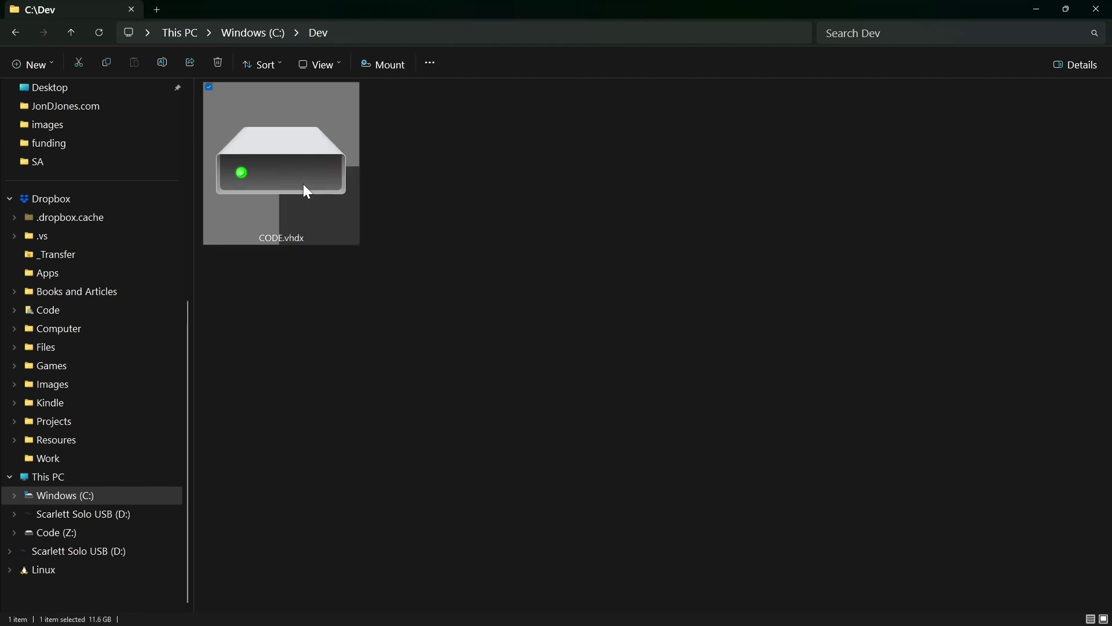
pyautogui.click(356, 477)
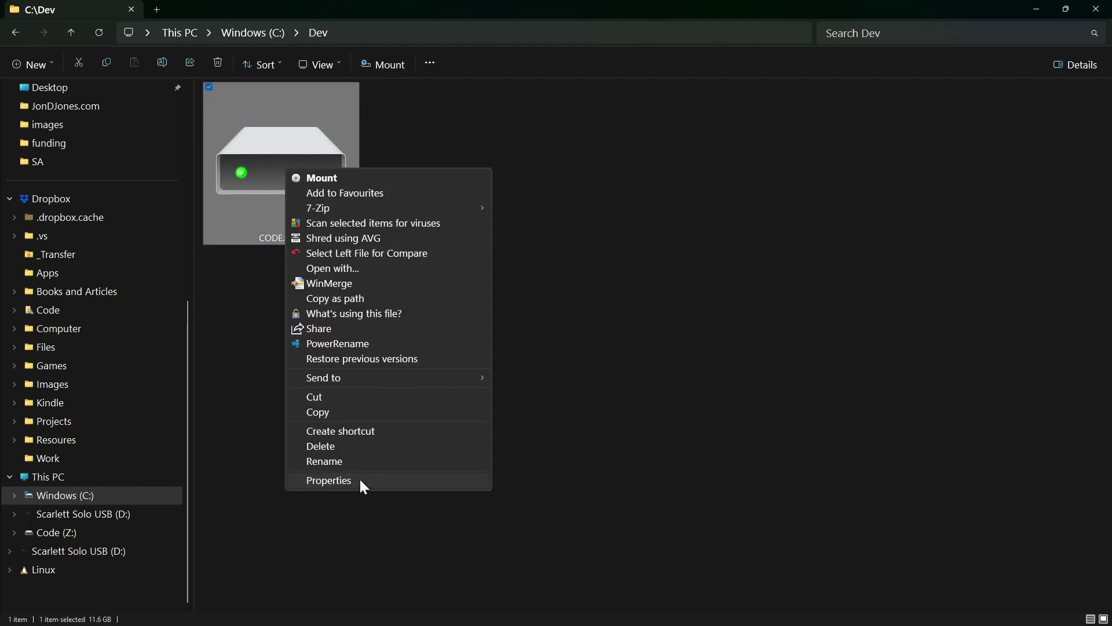
pyautogui.click(359, 479)
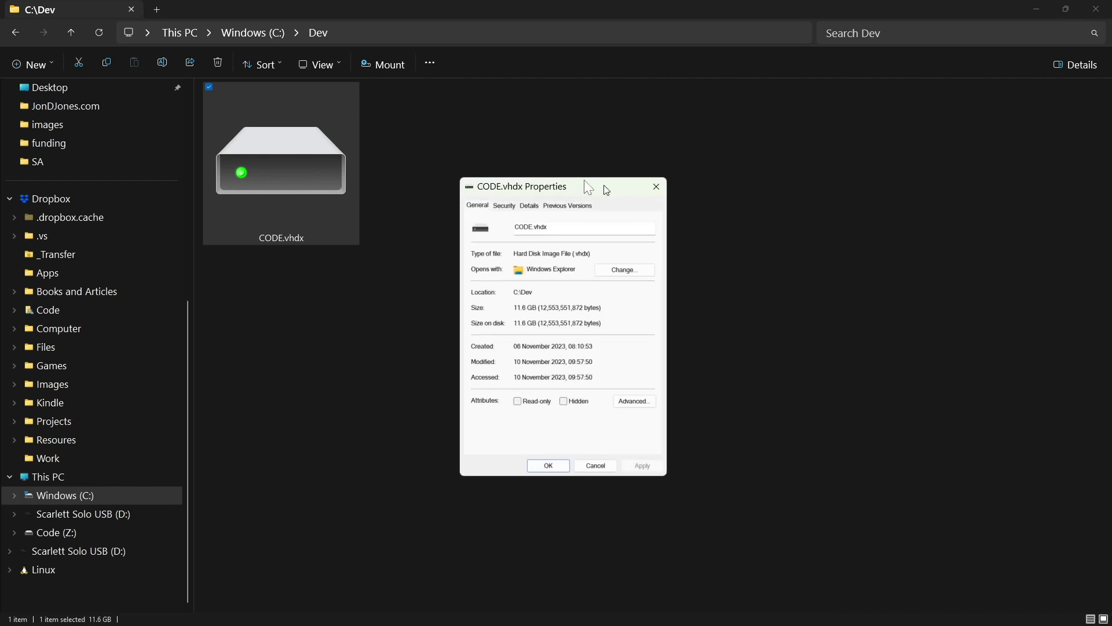
pyautogui.moveTo(458, 329); pyautogui.dragTo(524, 325)
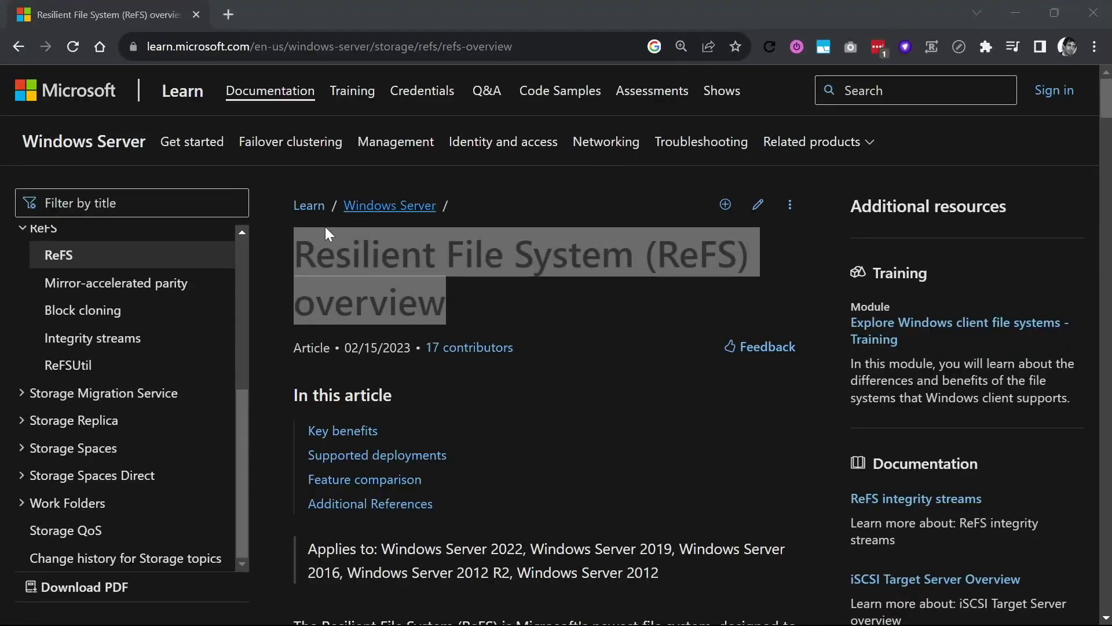
# Read the Microsoft Learn overview of the Resilient File System (ReFS), from the introduction through its key resiliency benefits.
pyautogui.moveTo(325, 227); pyautogui.dragTo(753, 248)
pyautogui.click(284, 259)
pyautogui.click(648, 408)
pyautogui.scroll(-3, 648, 404)
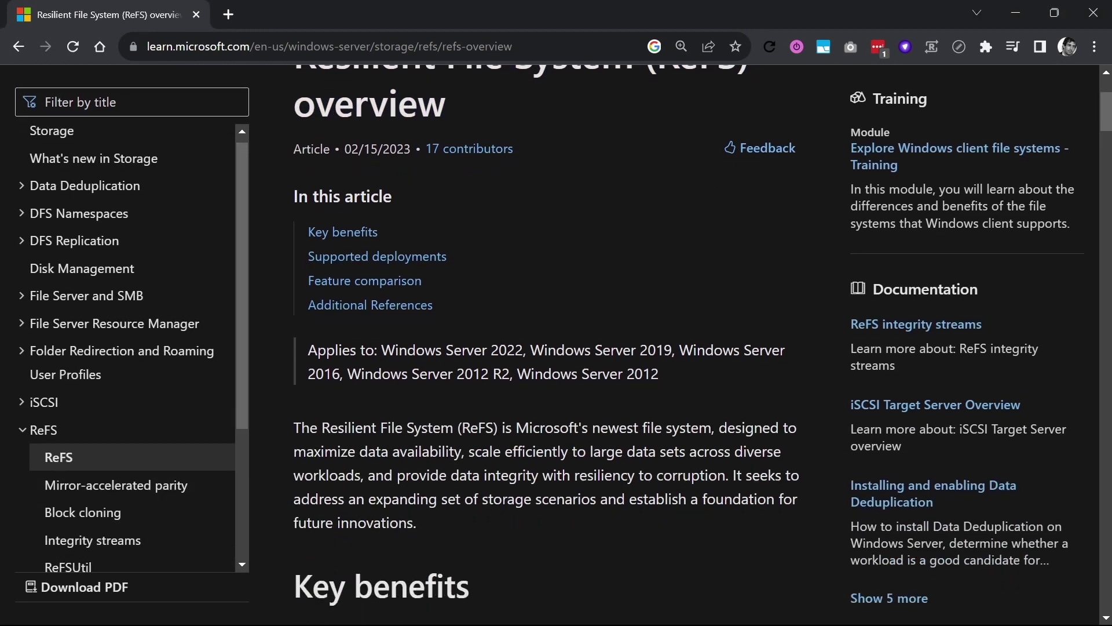
pyautogui.scroll(-9, 648, 381)
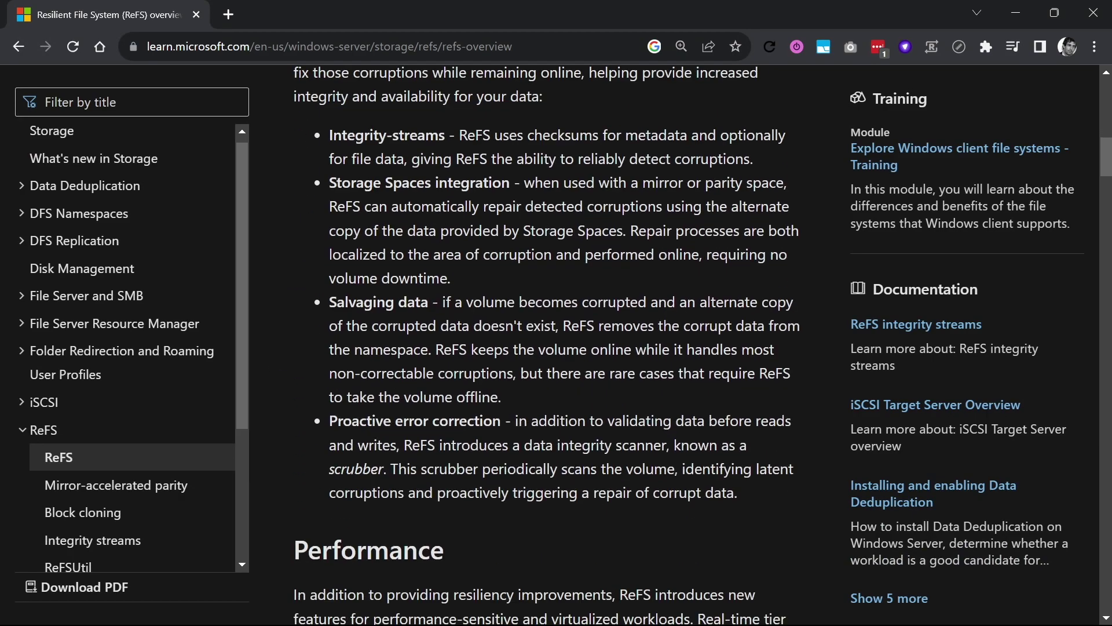
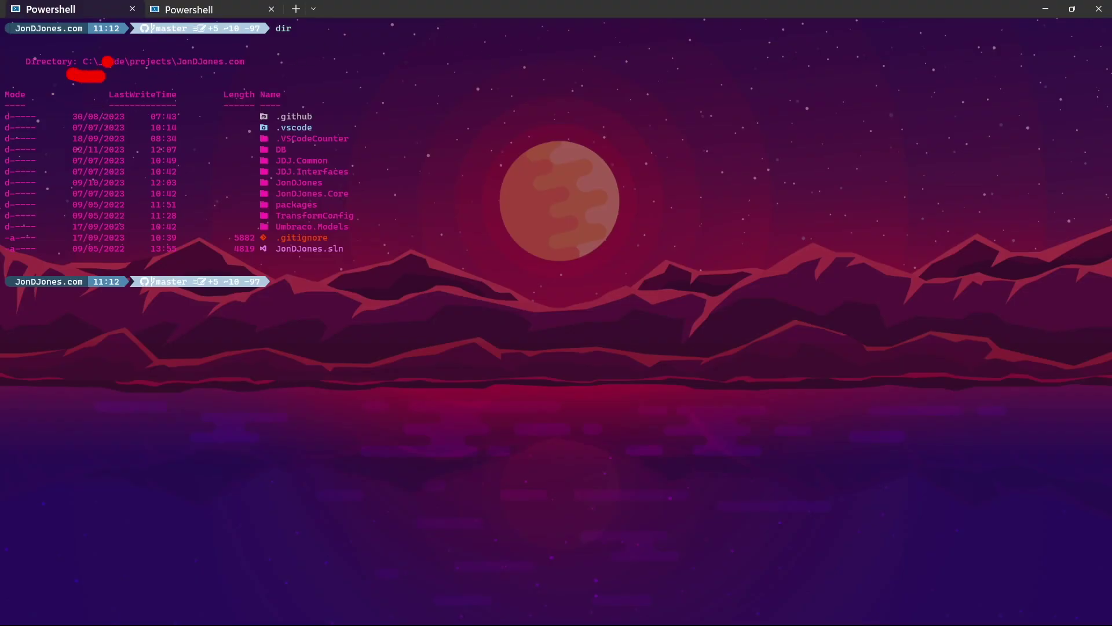
# Examine the JonDJones.com project directory on the C: drive and its measured clean-and-build time in PowerShell.
pyautogui.moveTo(193, 79); pyautogui.dragTo(272, 73)
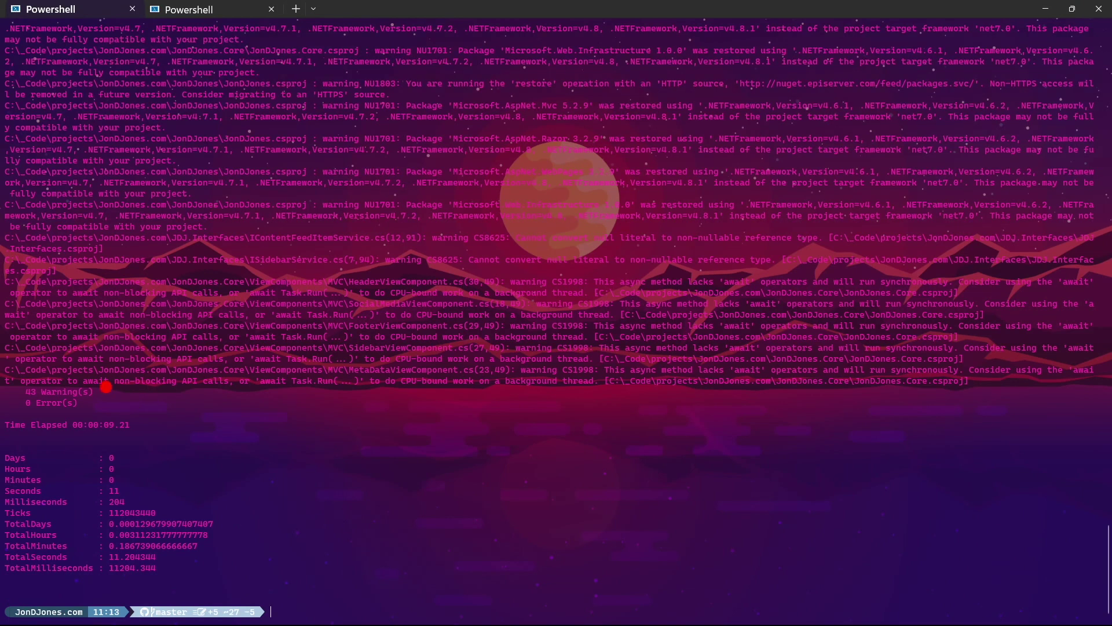
pyautogui.moveTo(106, 387)
pyautogui.mouseDown()
pyautogui.moveTo(9, 417)
pyautogui.moveTo(192, 406)
pyautogui.moveTo(110, 379)
pyautogui.mouseUp()
pyautogui.moveTo(84, 442); pyautogui.dragTo(163, 442)
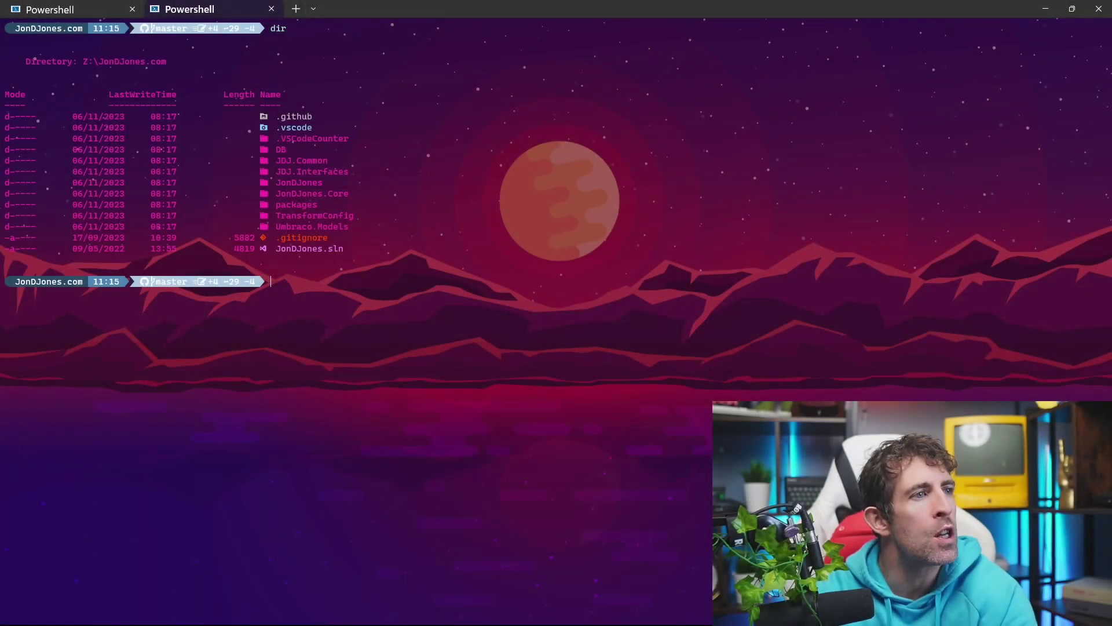
# Time a rebuild of Z:\JonDJones.com by running measure-command { dotnet clean | out-default; dotnet build | out-default } and check the elapsed time.
pyautogui.moveTo(66, 64); pyautogui.dragTo(108, 75)
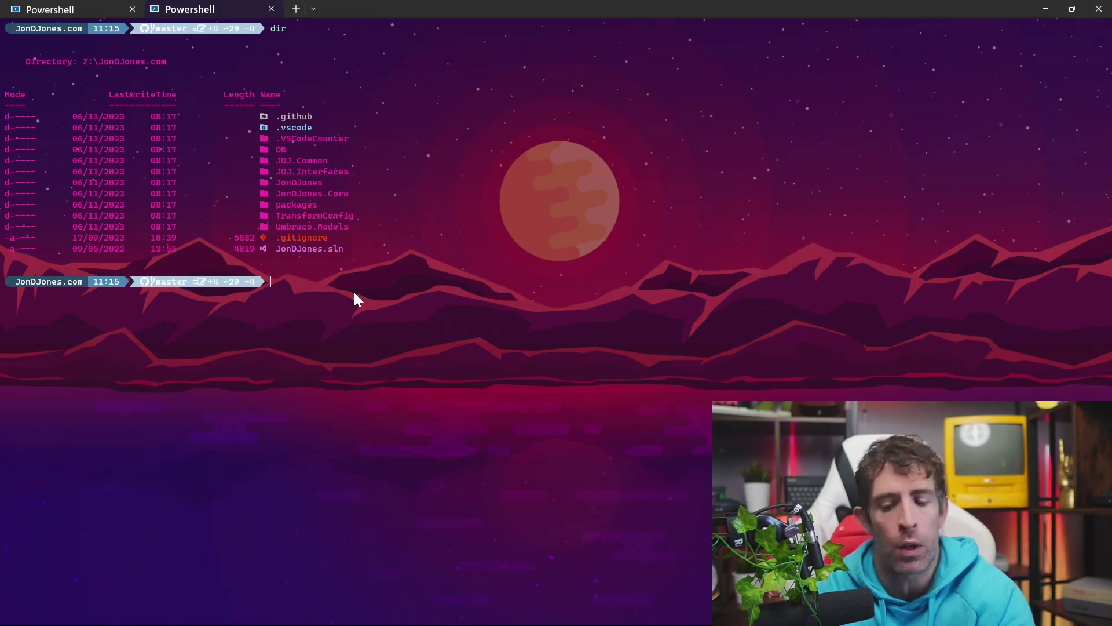
pyautogui.write('measure-command { dotnet clean | out-default; dotnet build | out-default }')
pyautogui.press('Return')
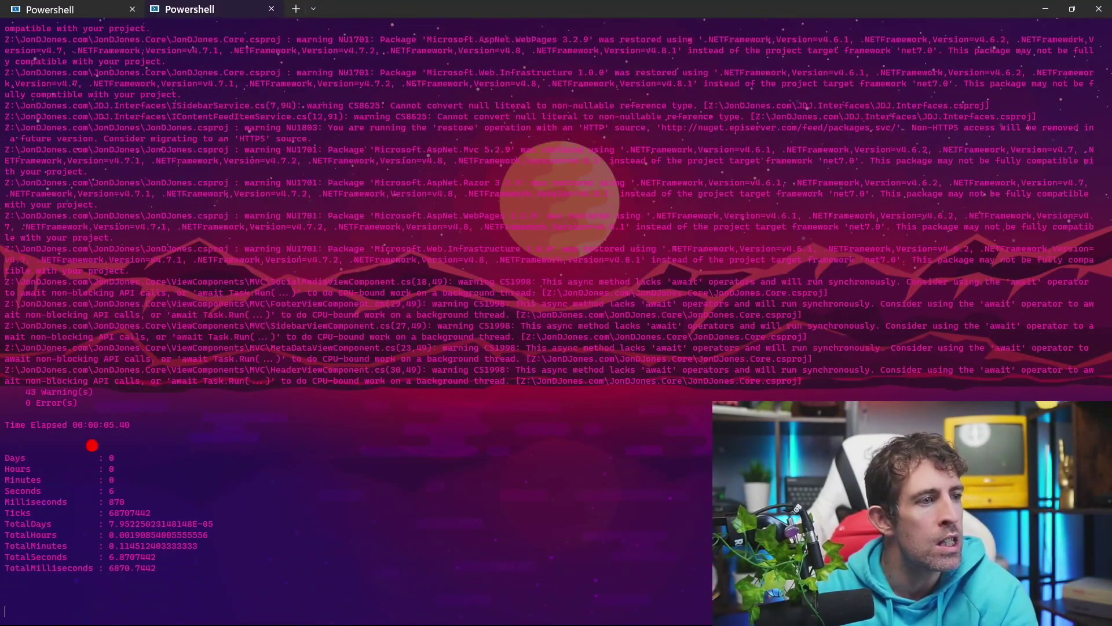
pyautogui.moveTo(92, 445)
pyautogui.mouseDown()
pyautogui.moveTo(138, 444)
pyautogui.moveTo(110, 434)
pyautogui.mouseUp()
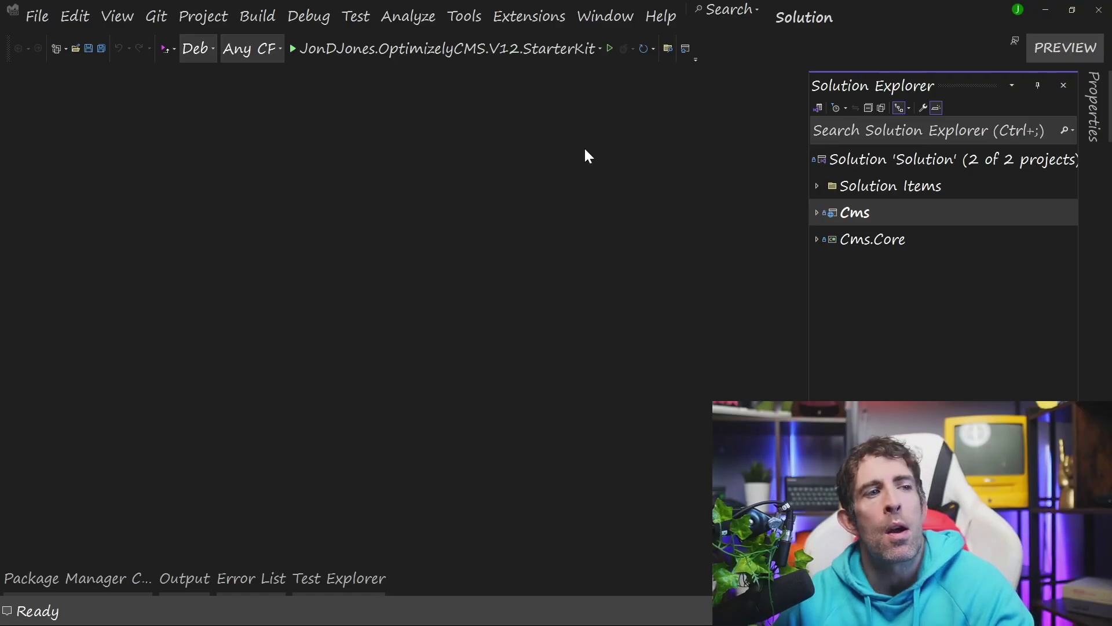
pyautogui.click(388, 49)
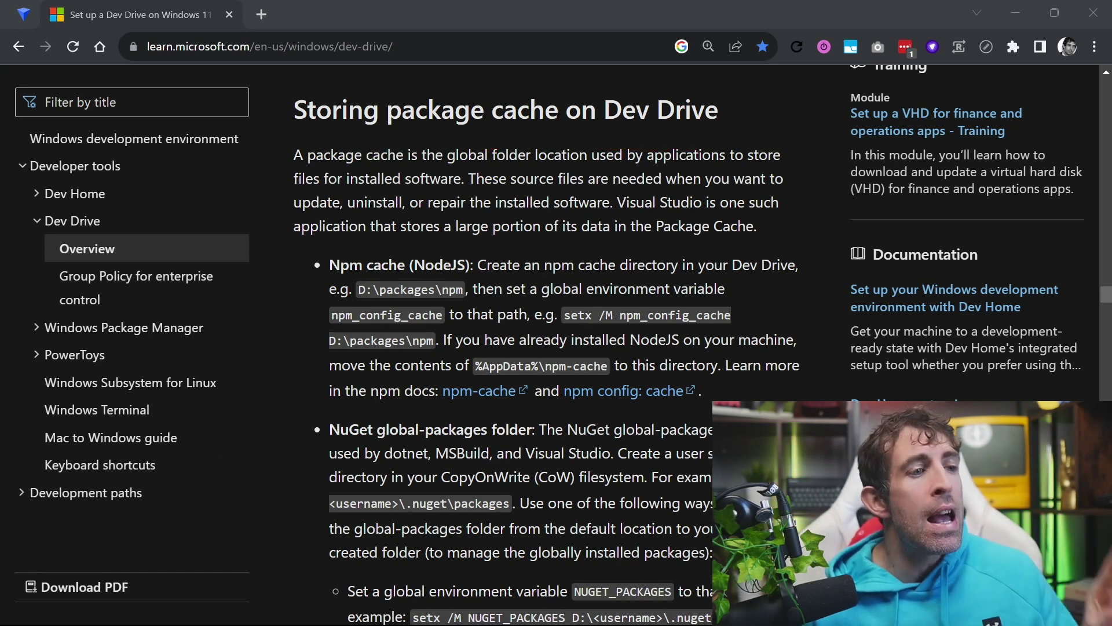
# Switch to File Explorer and locate the Packages folder on the Code (Z:) drive.
pyautogui.moveTo(123, 621)
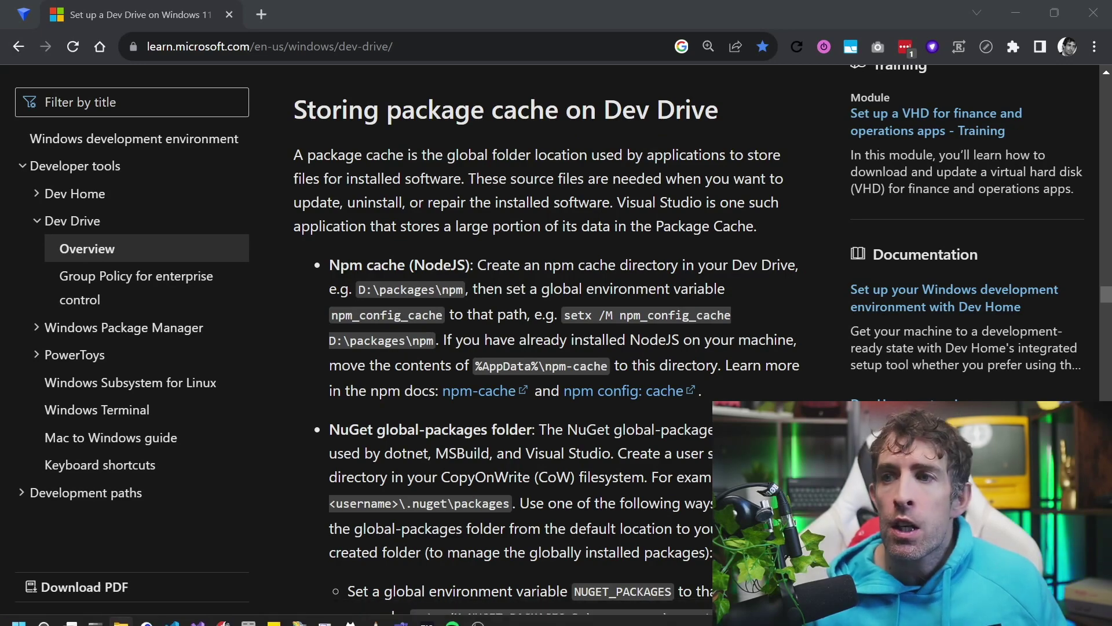
pyautogui.click(122, 621)
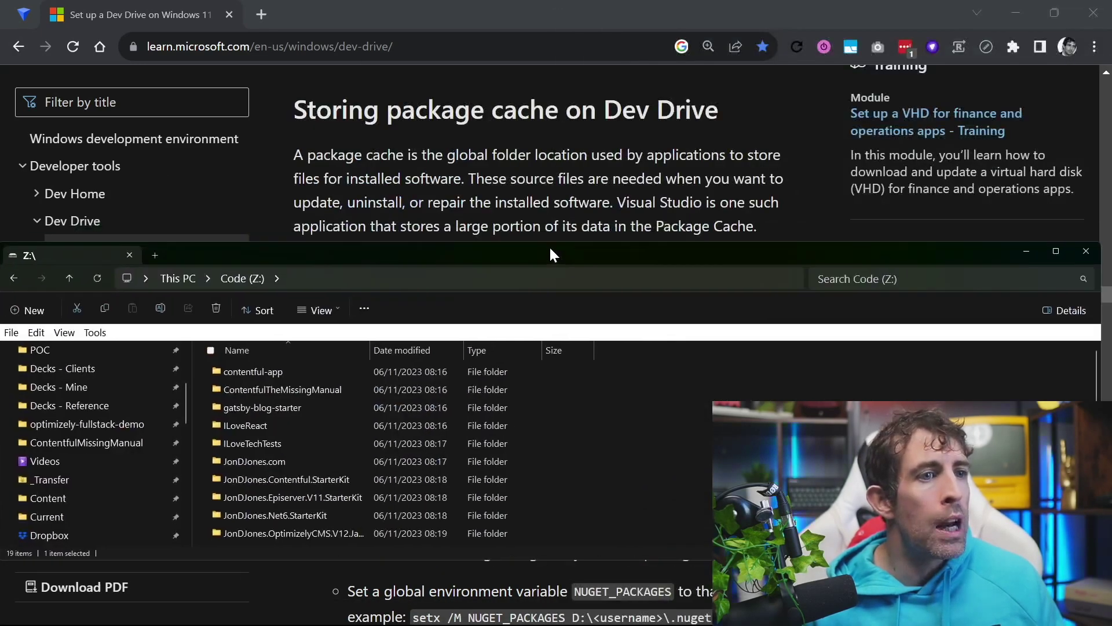
pyautogui.doubleClick(549, 245)
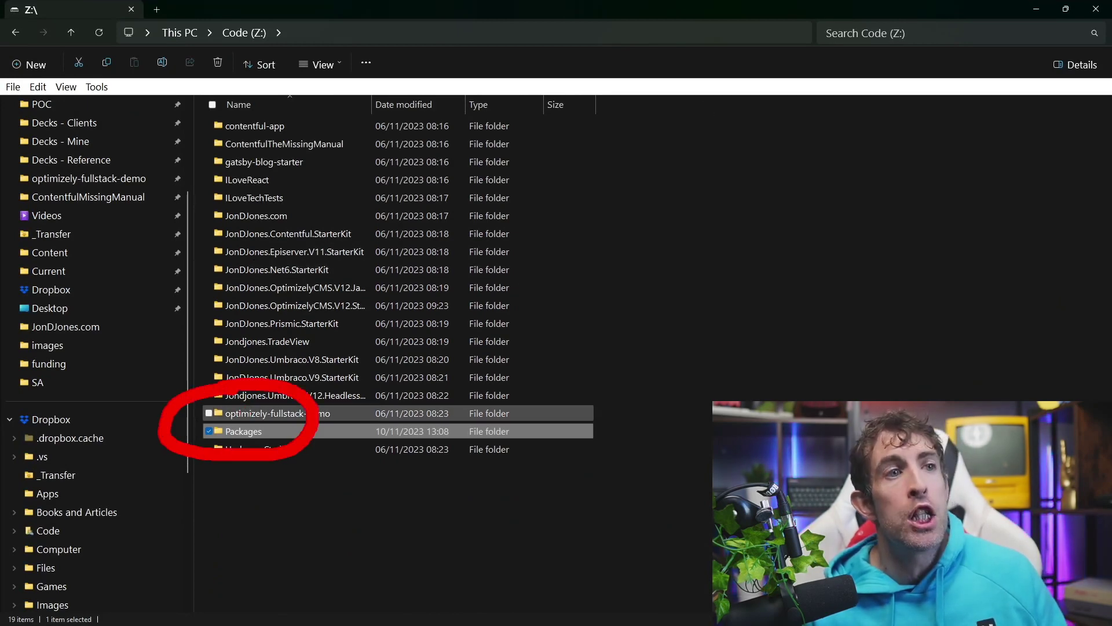
pyautogui.moveTo(779, 5); pyautogui.dragTo(604, 245)
pyautogui.click(864, 250)
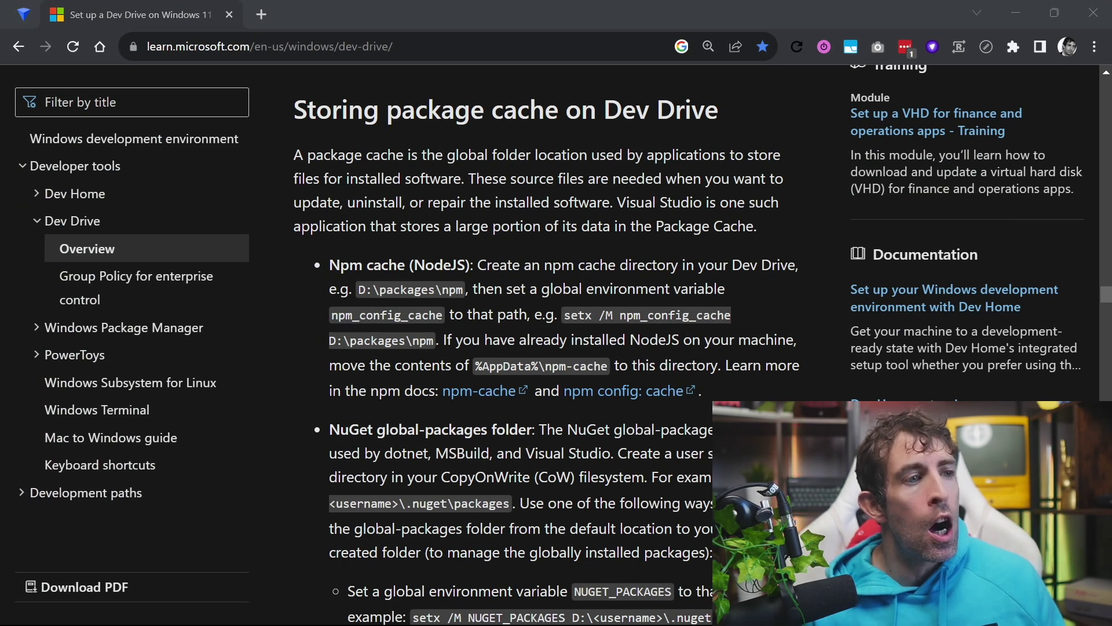
# Read the NuGet global-packages folder guidance and check the NUGET_PACKAGES user variable in the Windows environment variables.
pyautogui.scroll(-2, 547, 348)
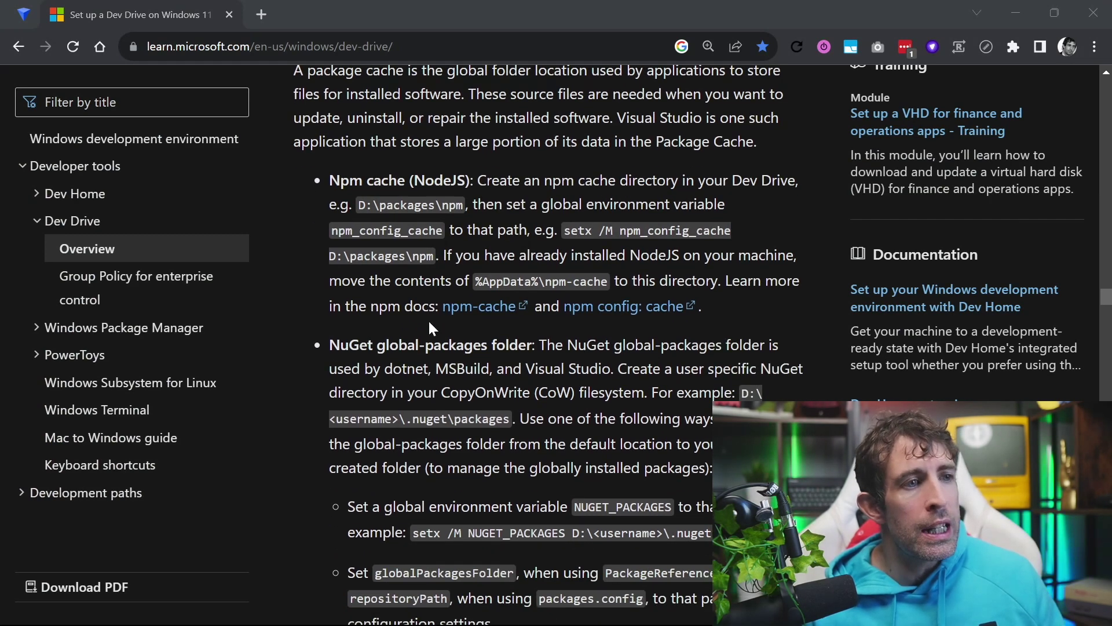
pyautogui.moveTo(300, 353); pyautogui.dragTo(532, 343)
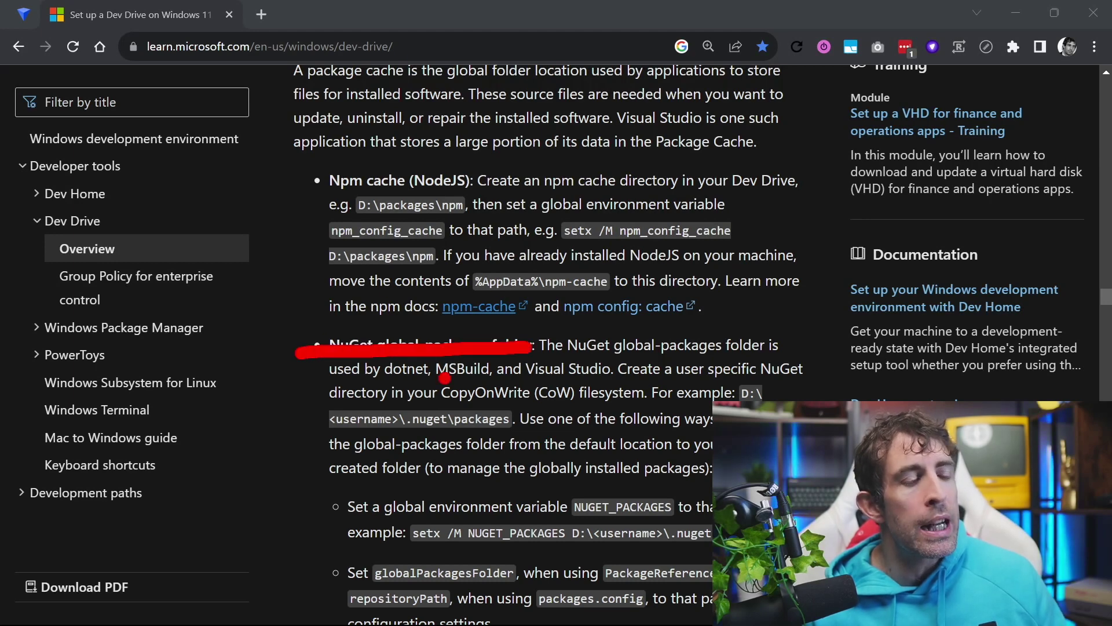
pyautogui.moveTo(45, 620)
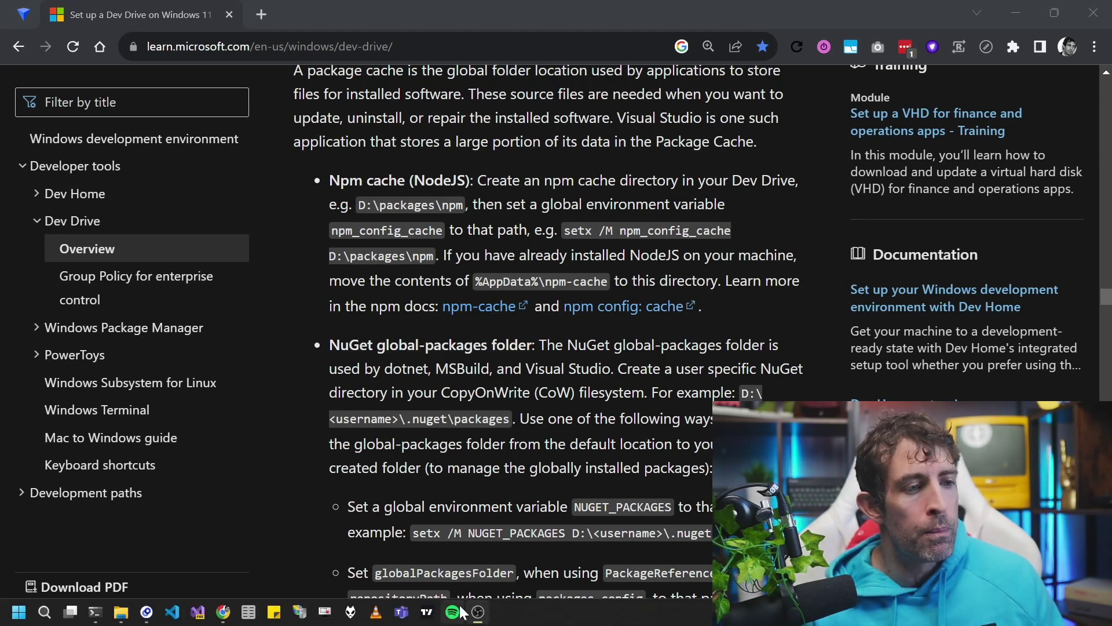
pyautogui.click(45, 614)
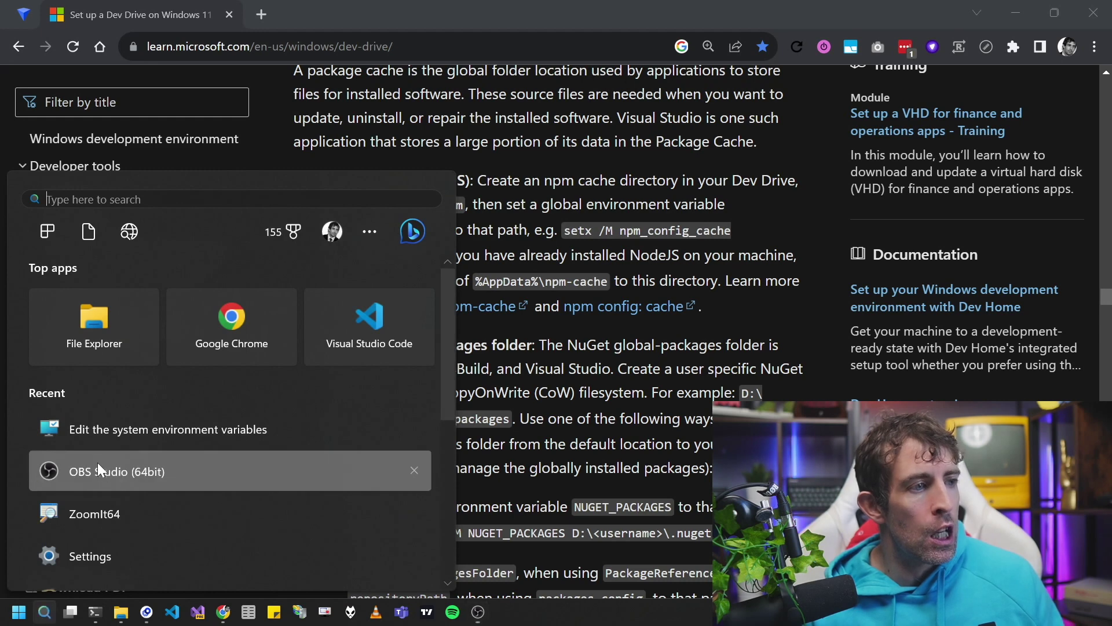
pyautogui.click(152, 432)
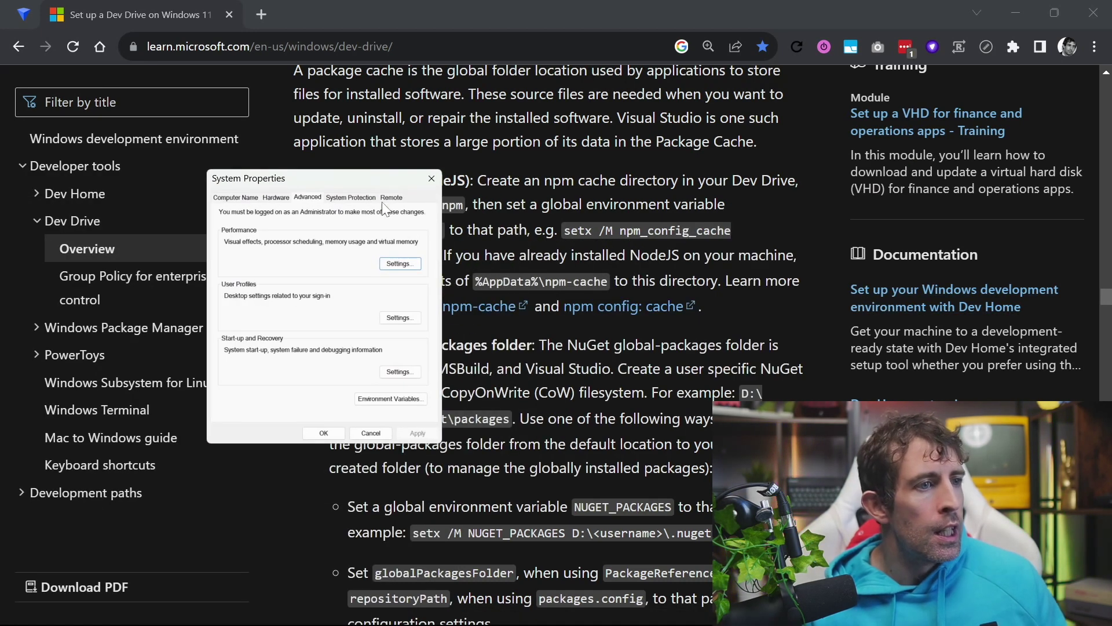
pyautogui.click(422, 399)
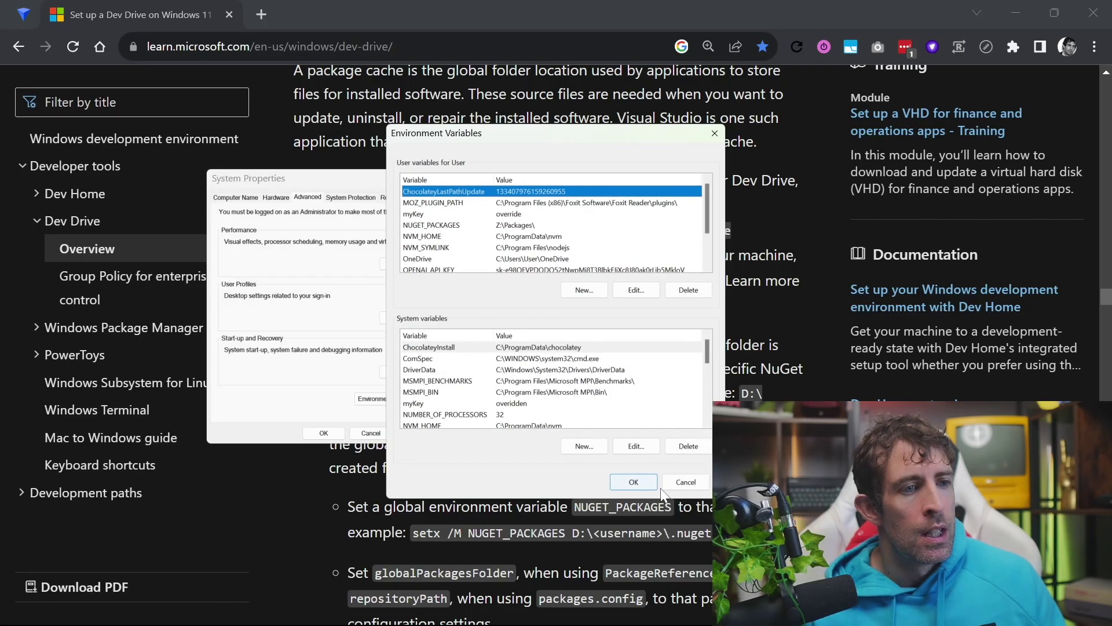
pyautogui.click(667, 466)
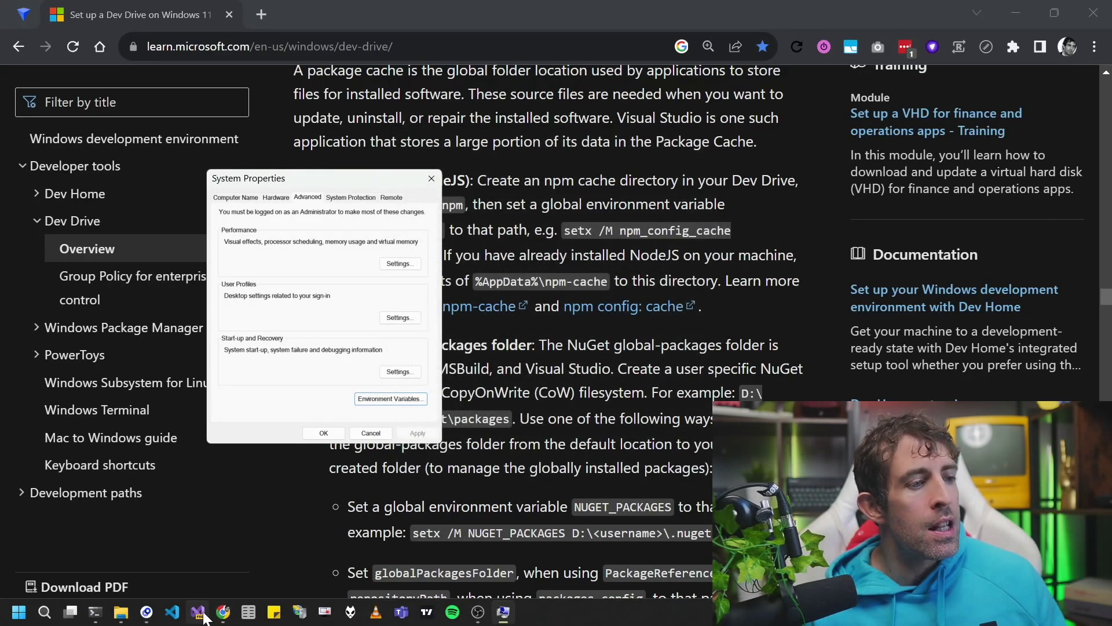
# Switch to PowerShell and run dotnet nuget locals global-packages --list on Z:\ to check the NuGet global packages location.
pyautogui.click(99, 615)
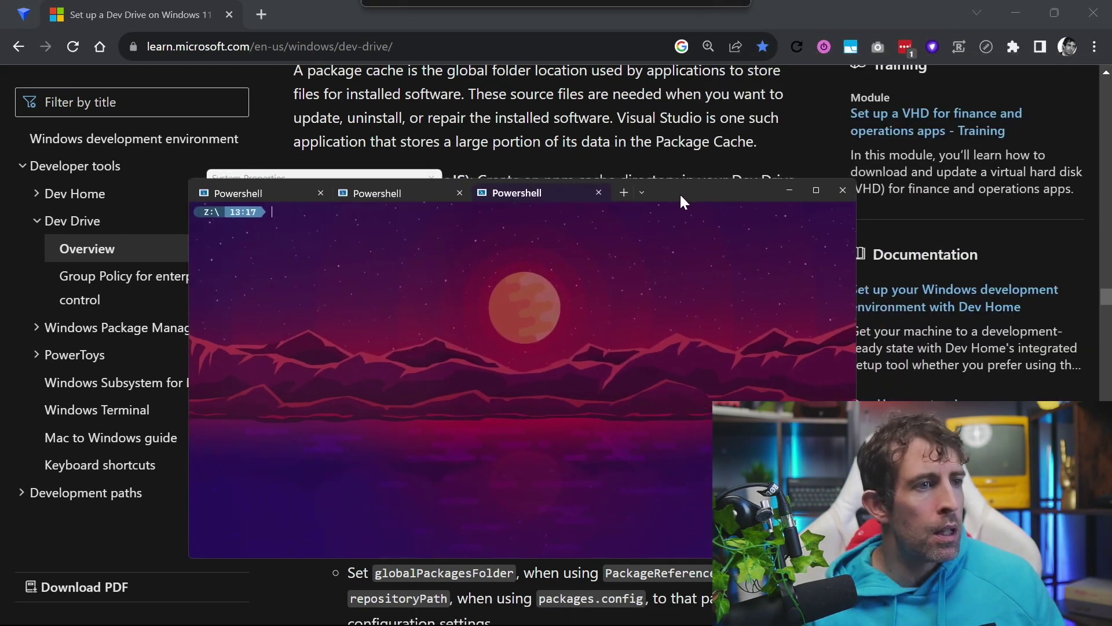
pyautogui.doubleClick(680, 191)
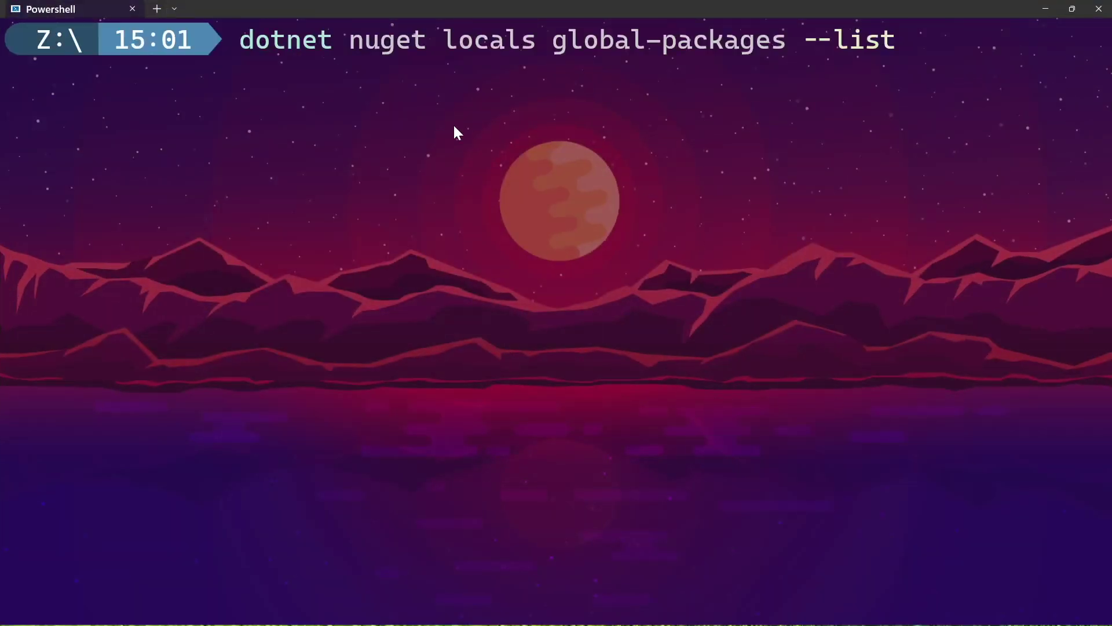
pyautogui.moveTo(227, 72); pyautogui.dragTo(869, 89)
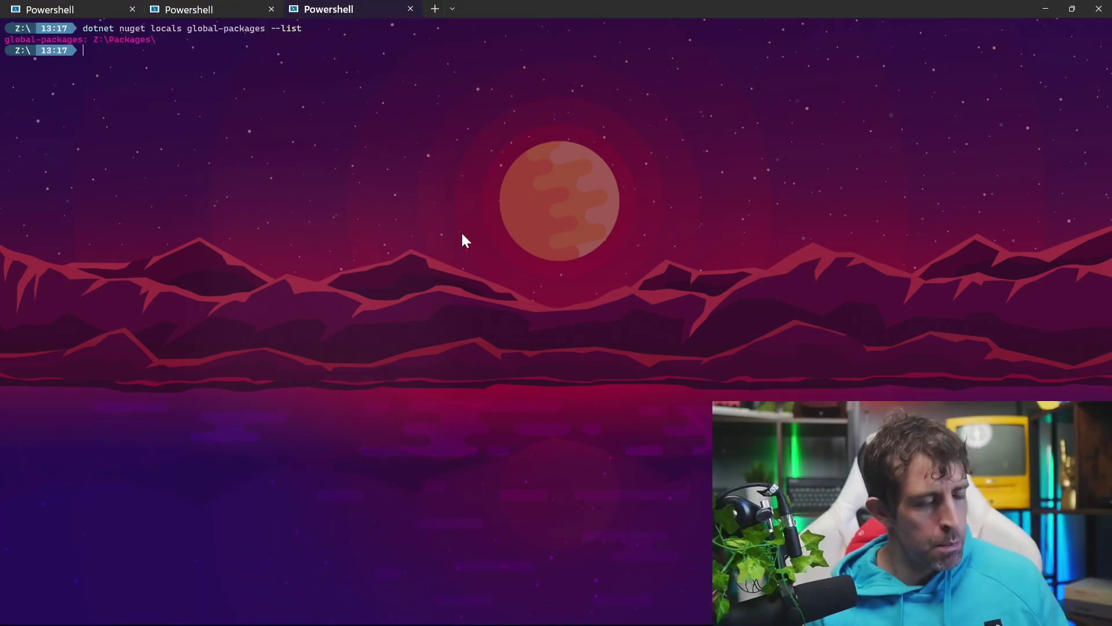
pyautogui.moveTo(129, 74); pyautogui.dragTo(142, 174)
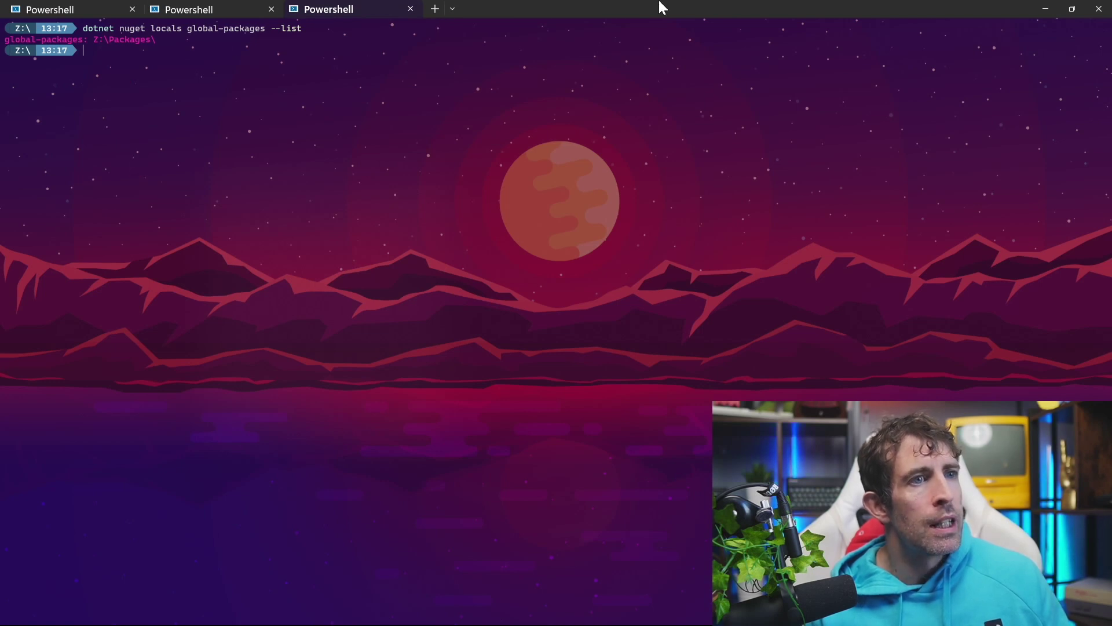
pyautogui.click(1072, 8)
pyautogui.press('super+Down')
pyautogui.press('Escape')
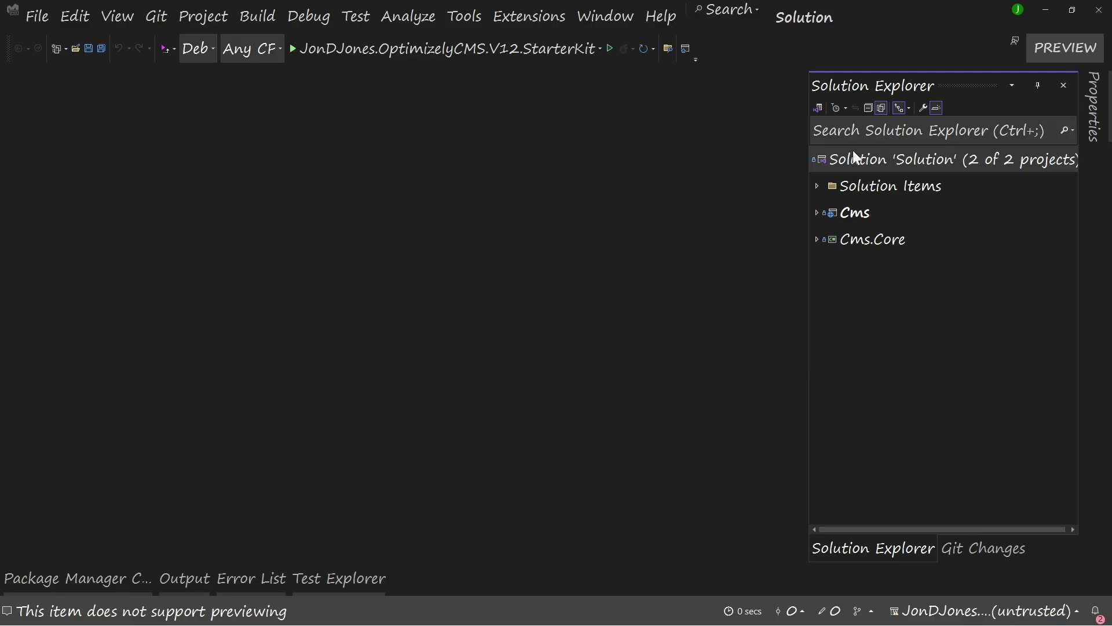
# Restore the solution's NuGet packages in Visual Studio and examine the package folders in Z:\Packages in File Explorer.
pyautogui.rightClick(855, 157)
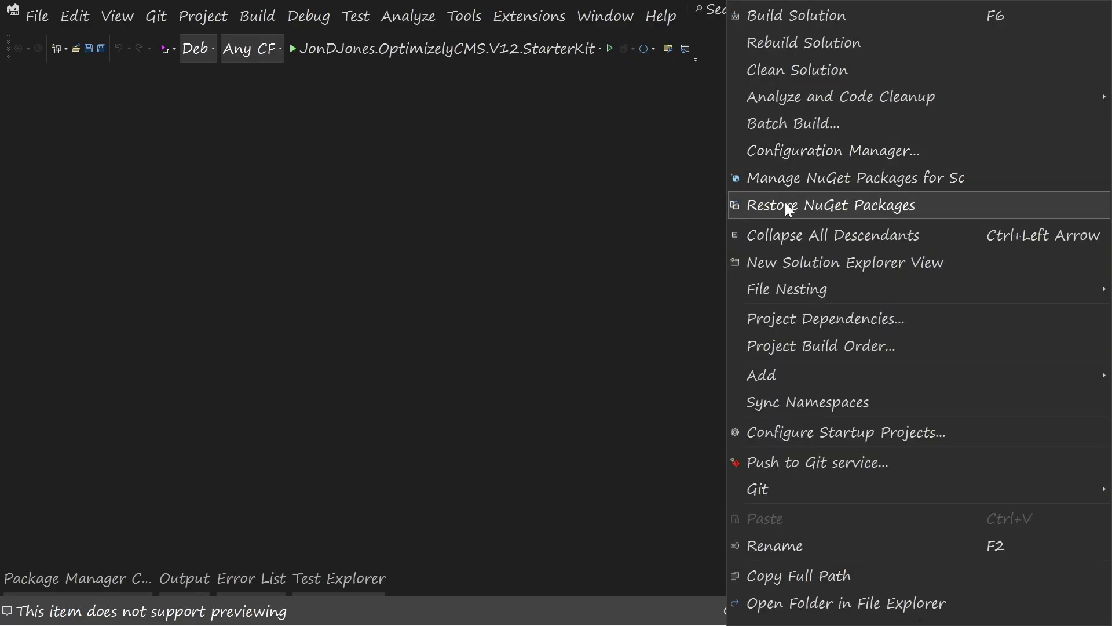
pyautogui.click(787, 204)
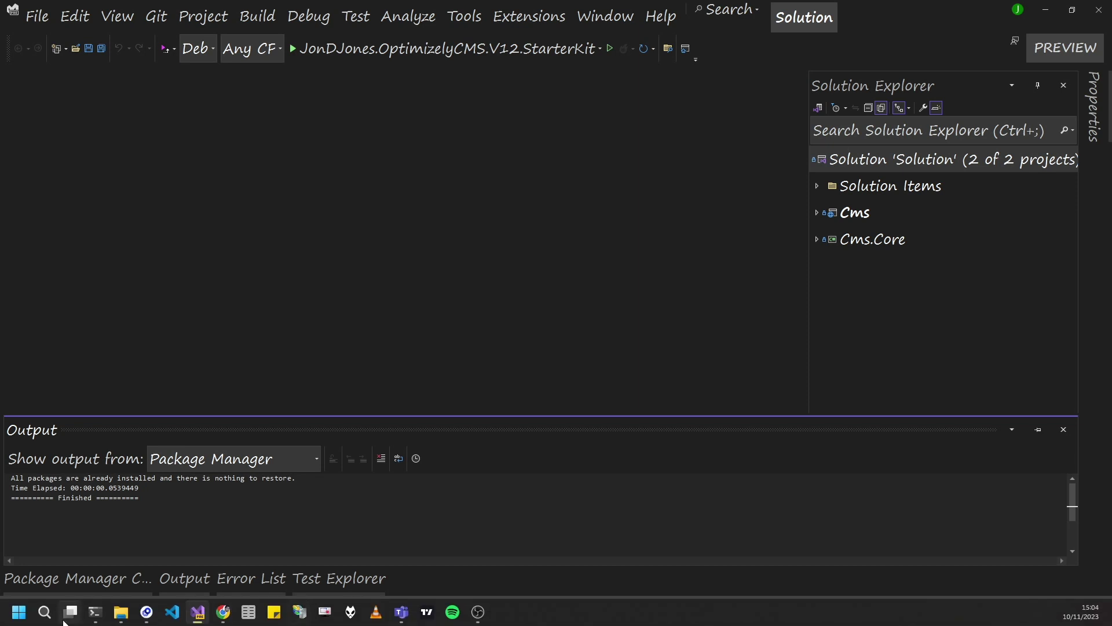
pyautogui.click(121, 611)
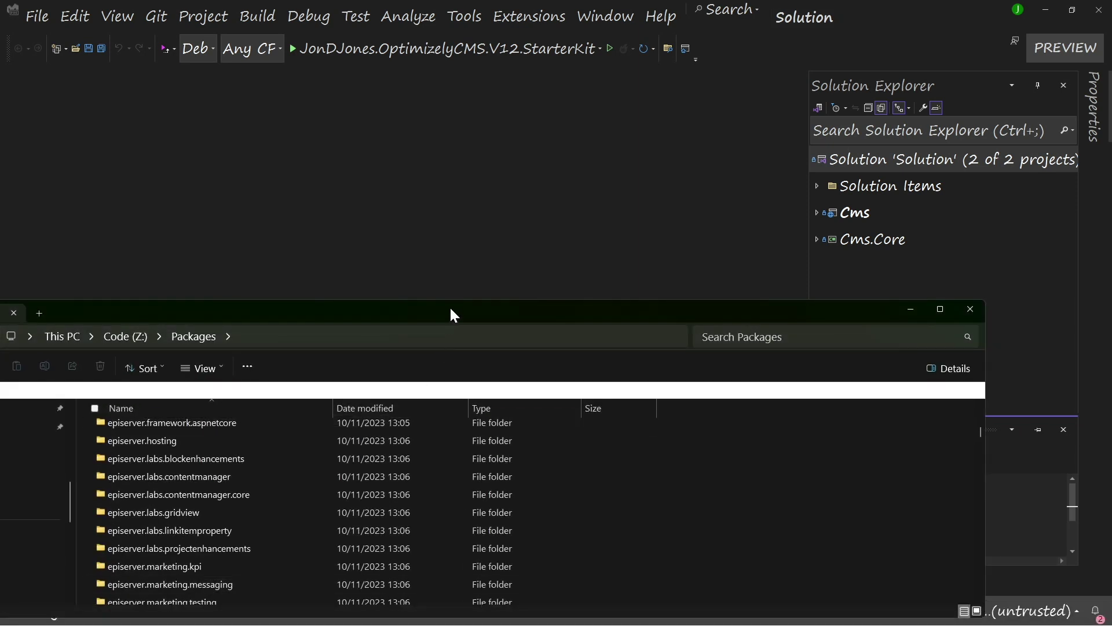
pyautogui.doubleClick(449, 306)
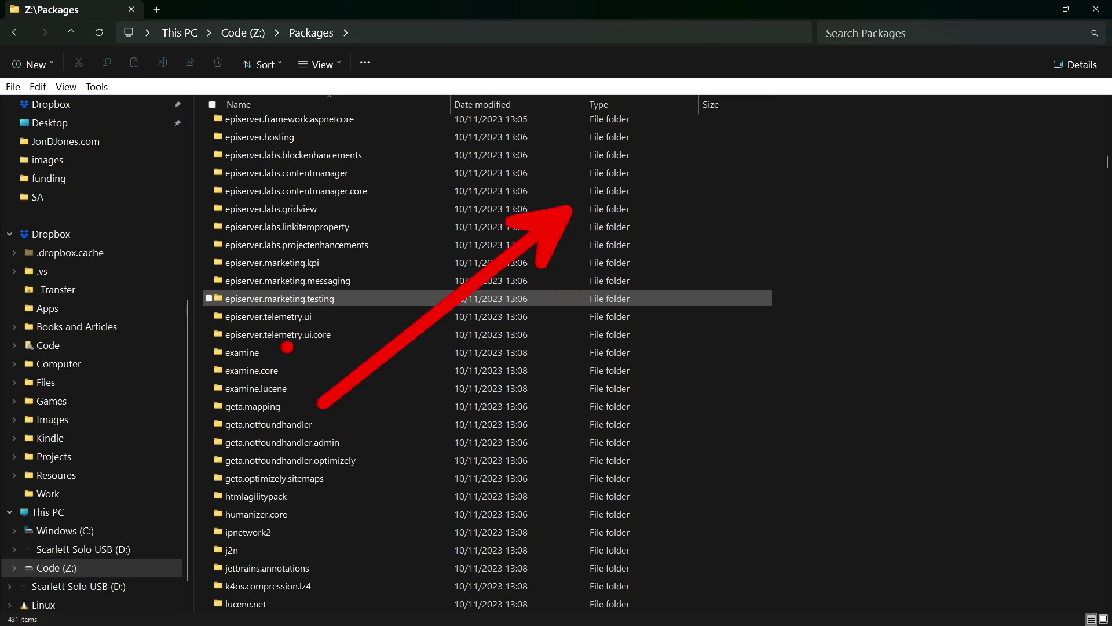
pyautogui.moveTo(400, 223); pyautogui.dragTo(349, 474)
pyautogui.press('Escape')
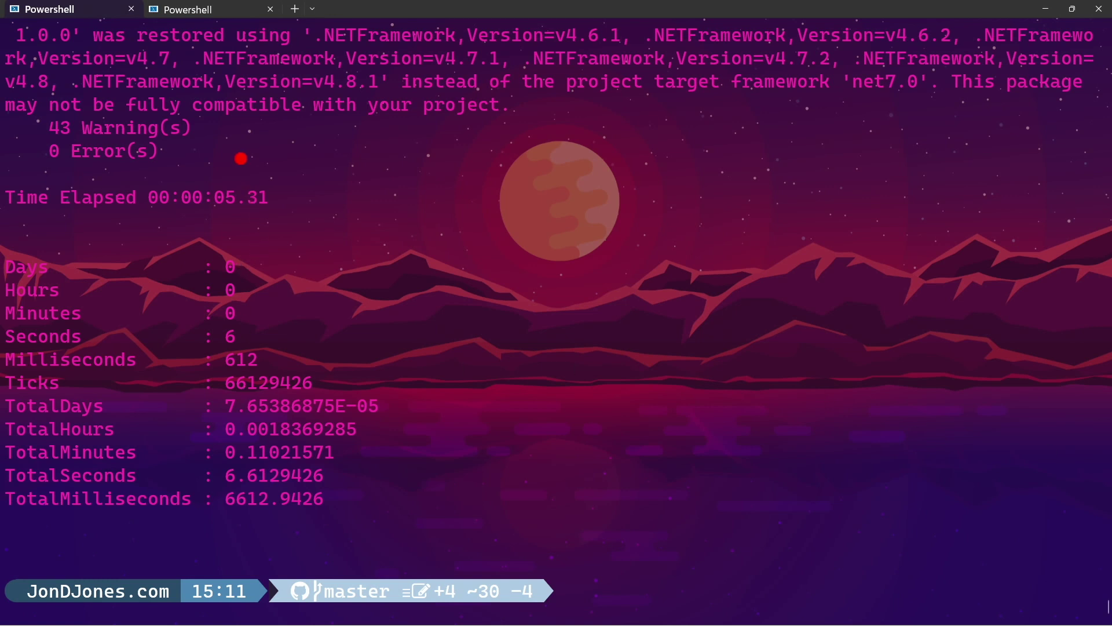
# Compare the elapsed build times of the JonDJones.com project in the two PowerShell sessions.
pyautogui.moveTo(241, 158)
pyautogui.mouseDown()
pyautogui.moveTo(174, 246)
pyautogui.moveTo(342, 188)
pyautogui.moveTo(257, 173)
pyautogui.mouseUp()
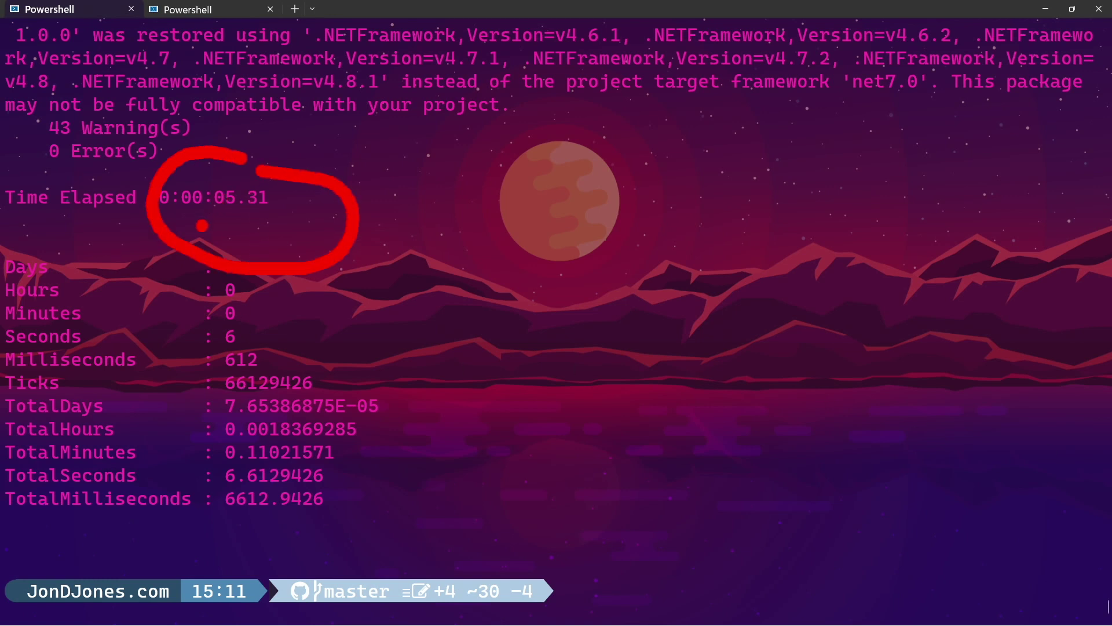
pyautogui.moveTo(202, 225); pyautogui.dragTo(316, 231)
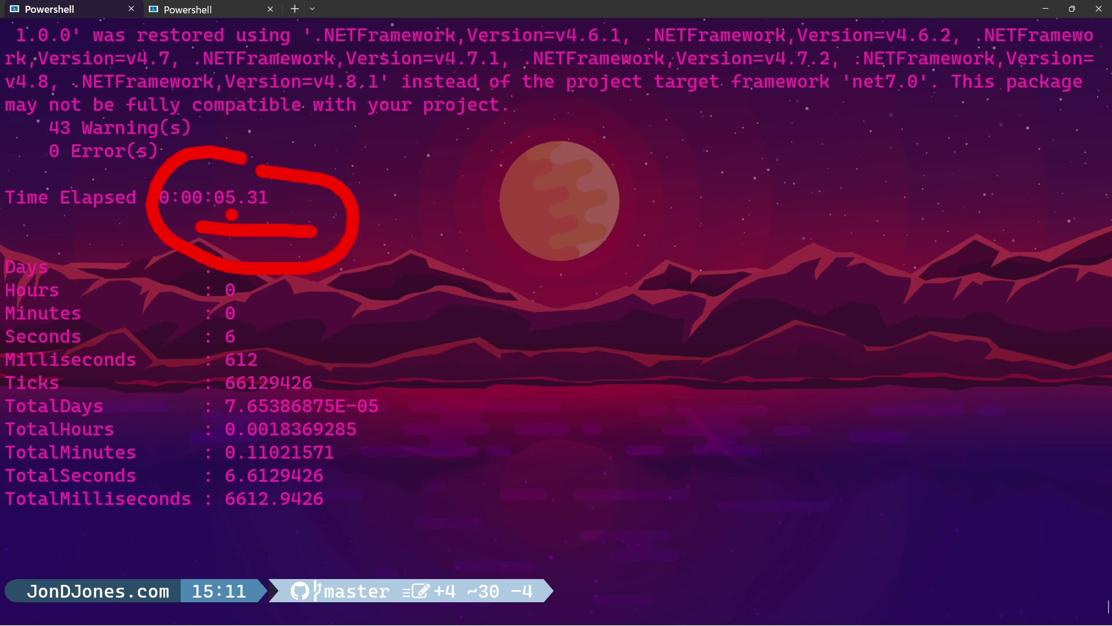
pyautogui.click(209, 9)
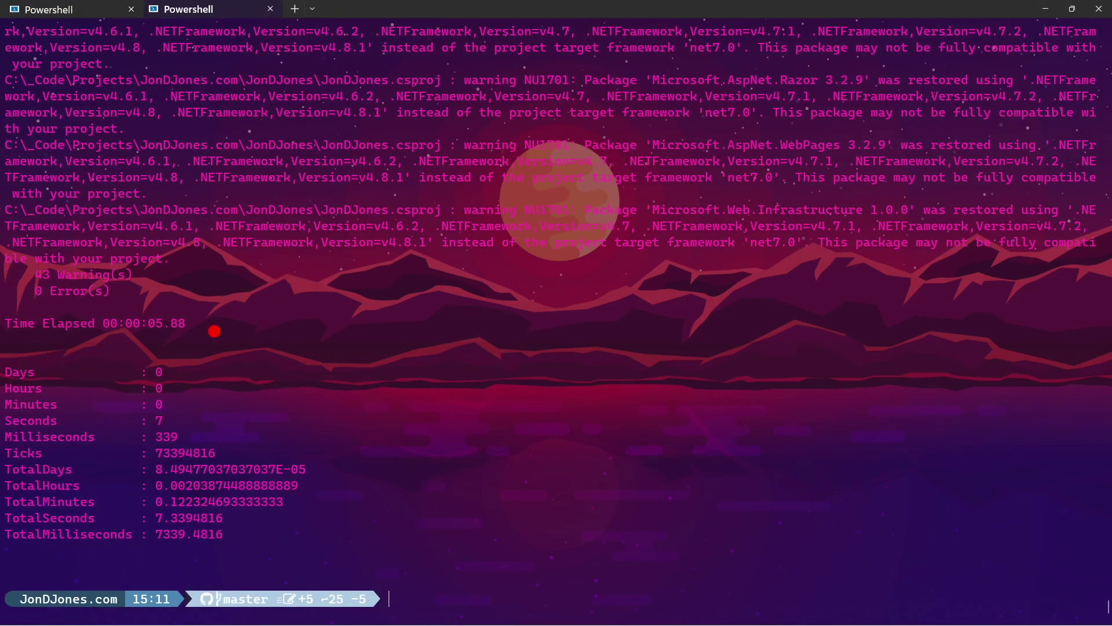
pyautogui.moveTo(106, 346); pyautogui.dragTo(230, 343)
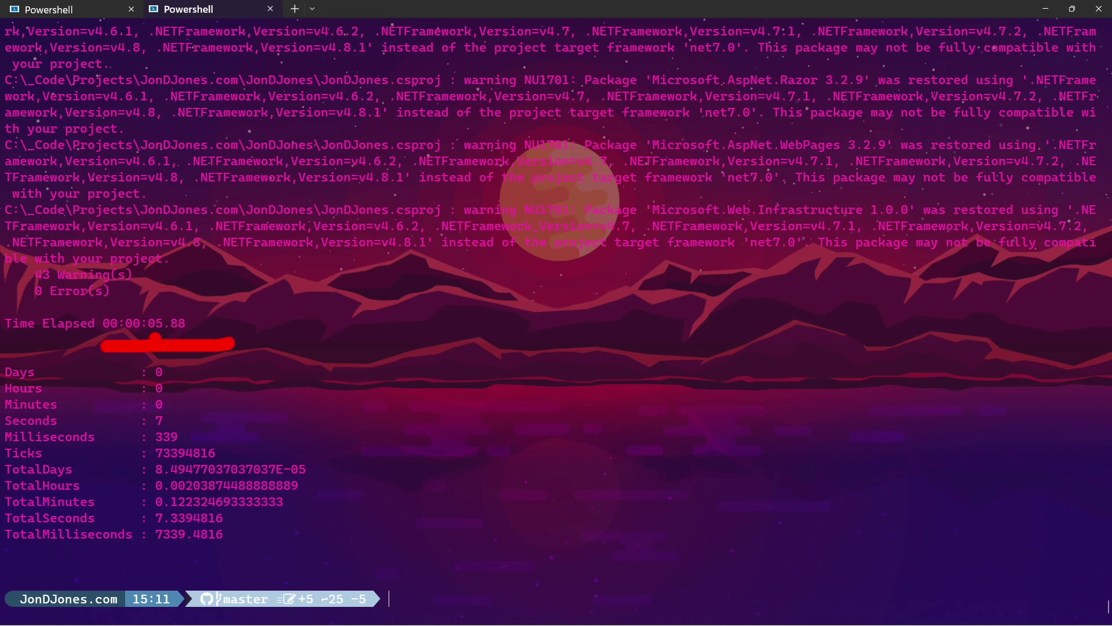
pyautogui.press('Escape')
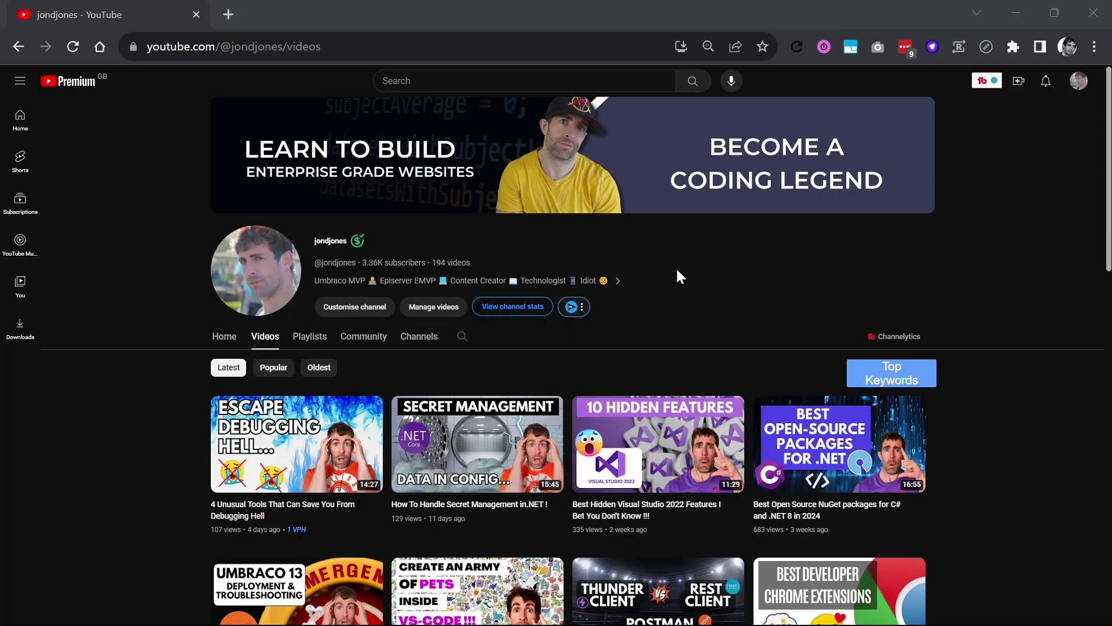
# Browse the list of latest videos on the presenter's YouTube channel page.
pyautogui.scroll(-3, 679, 274)
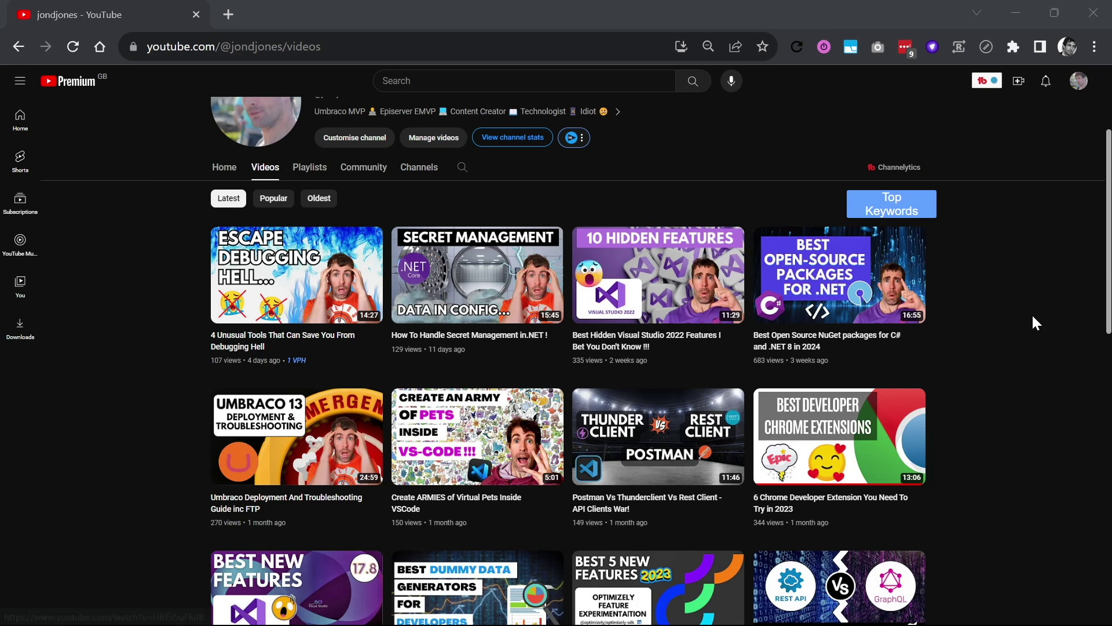
pyautogui.scroll(-2, 1034, 316)
pyautogui.scroll(-2, 1036, 322)
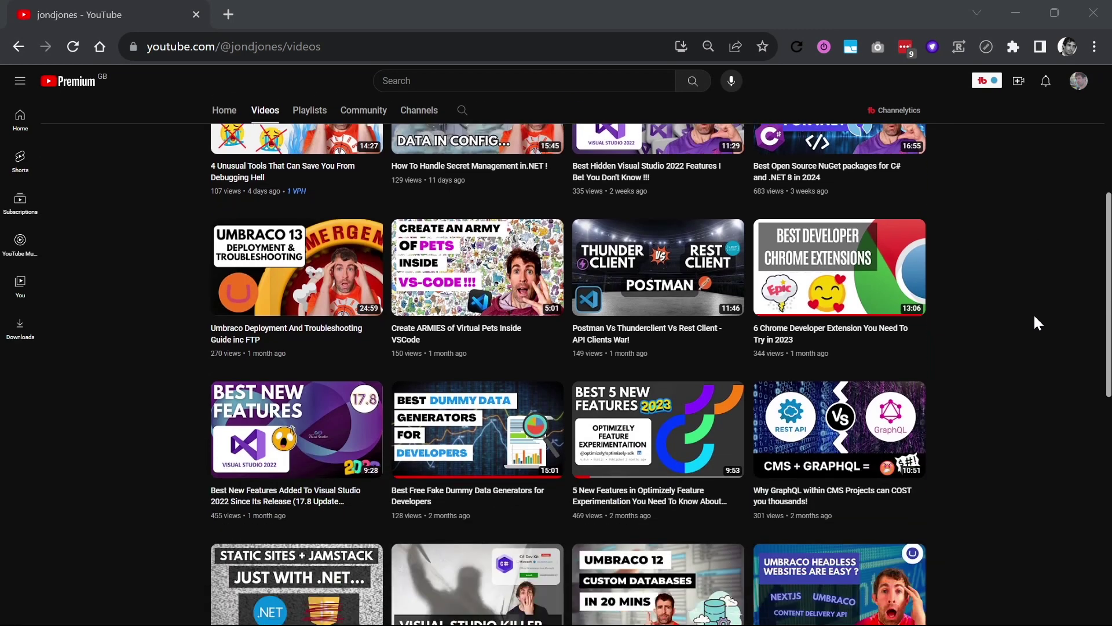
pyautogui.scroll(-2, 1035, 317)
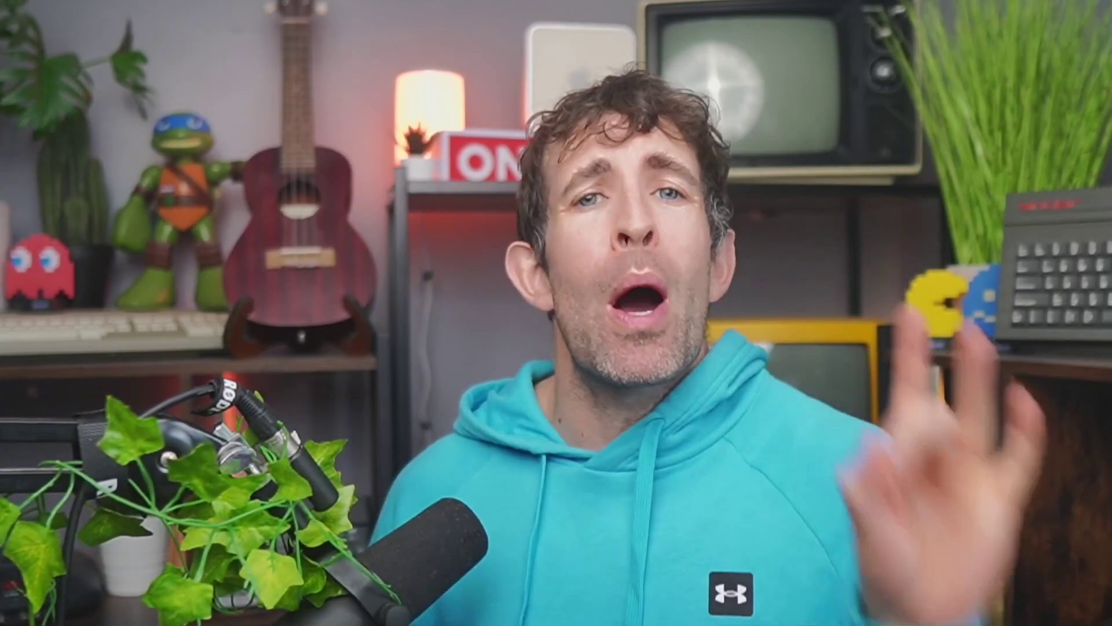